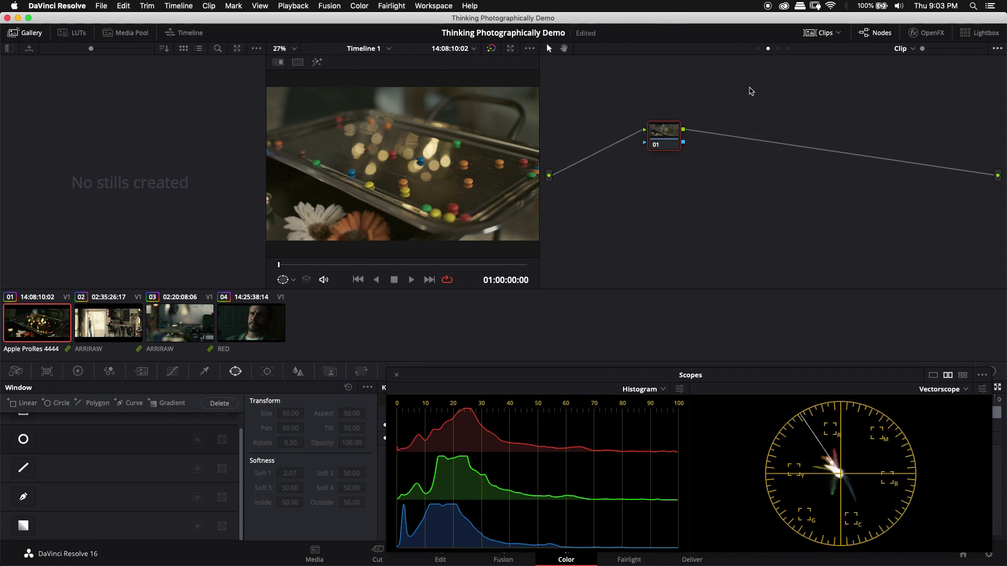
Step: Switch to the timeline-level node graph and display the primaries color wheels for the OUT node
left_click(788, 49)
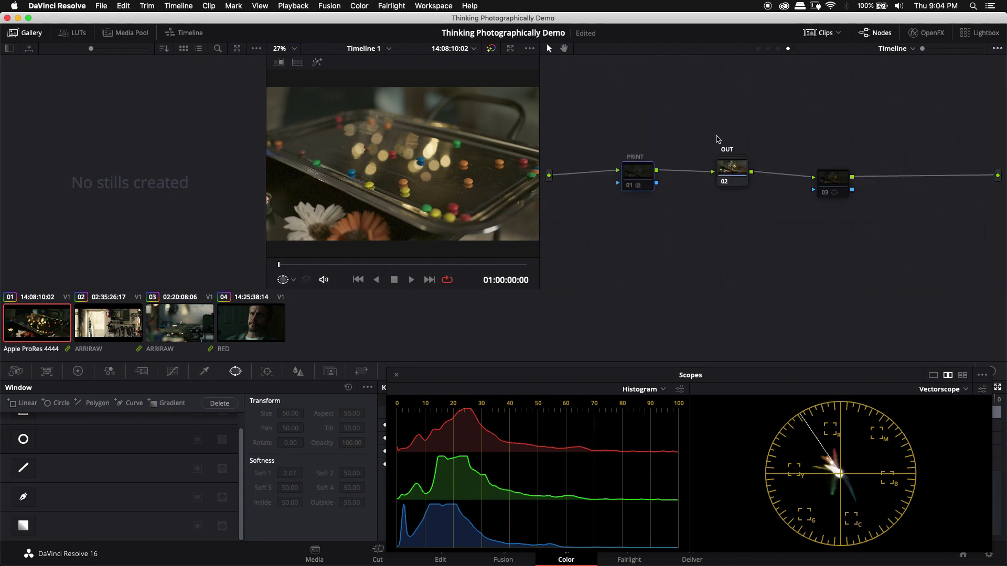
left_click(729, 171)
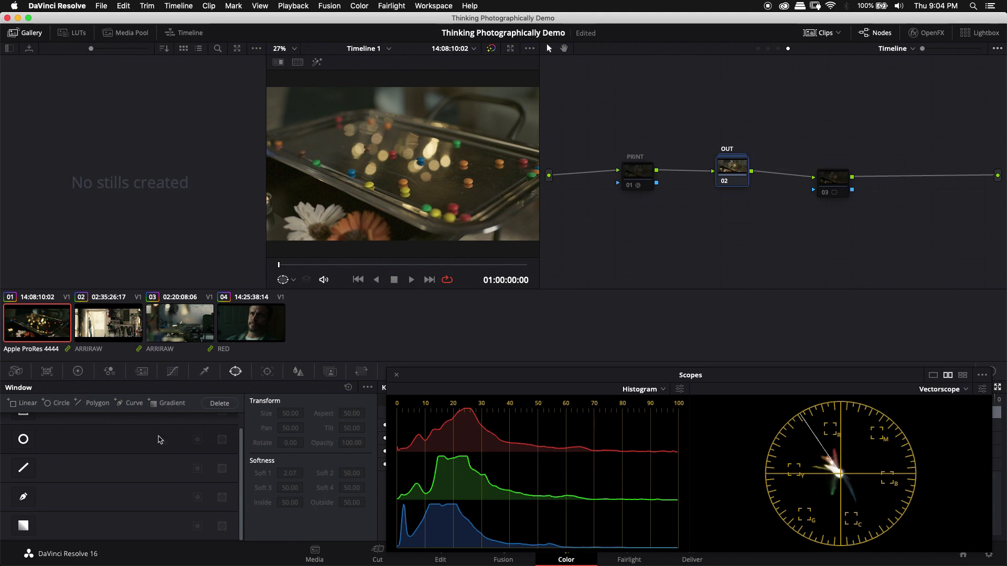
left_click(77, 371)
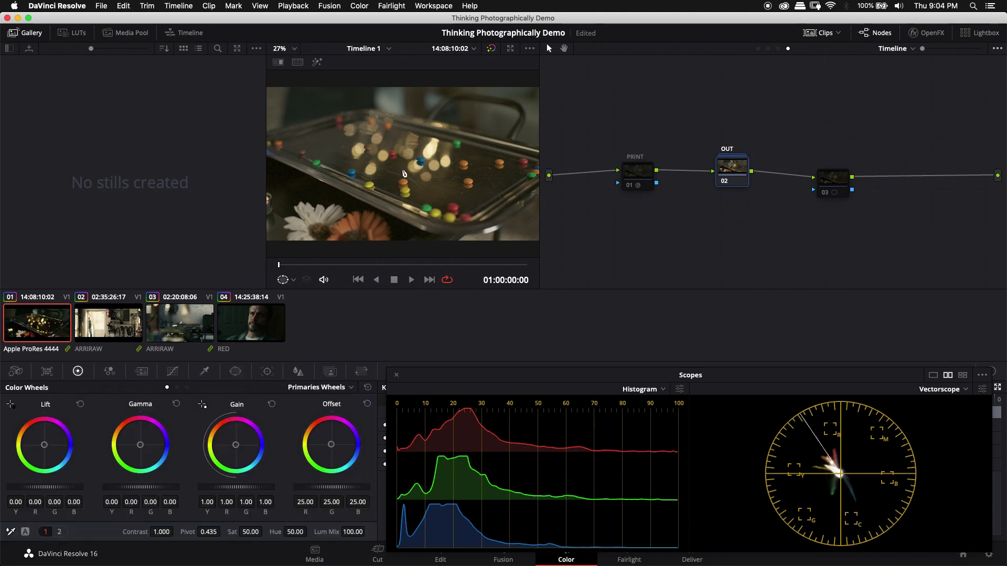
Step: Reposition the OUT node slightly and toggle it off and on to compare the image
left_click_drag(733, 169, 743, 183)
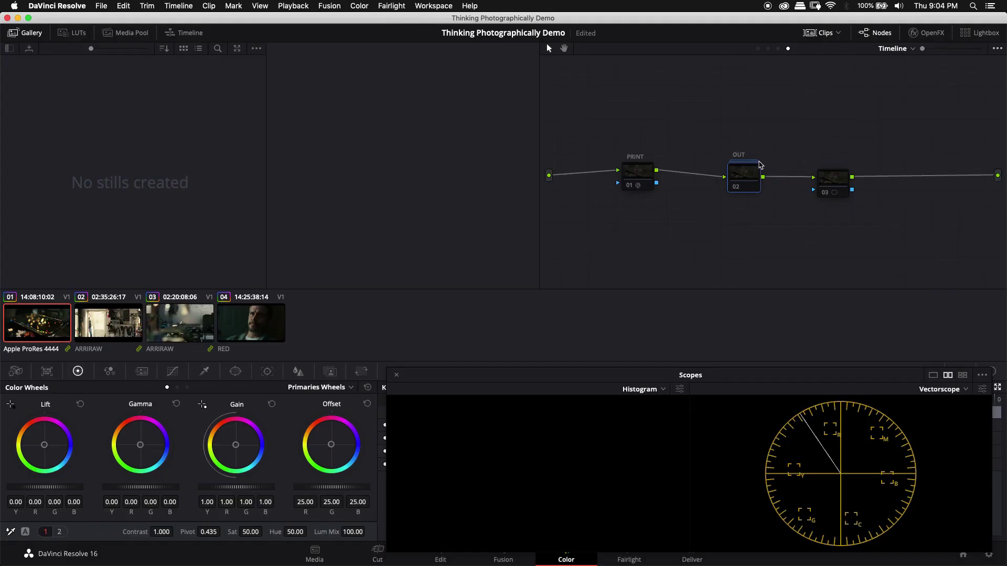
key("ctrl+d")
key("ctrl+d")
key("ctrl+d")
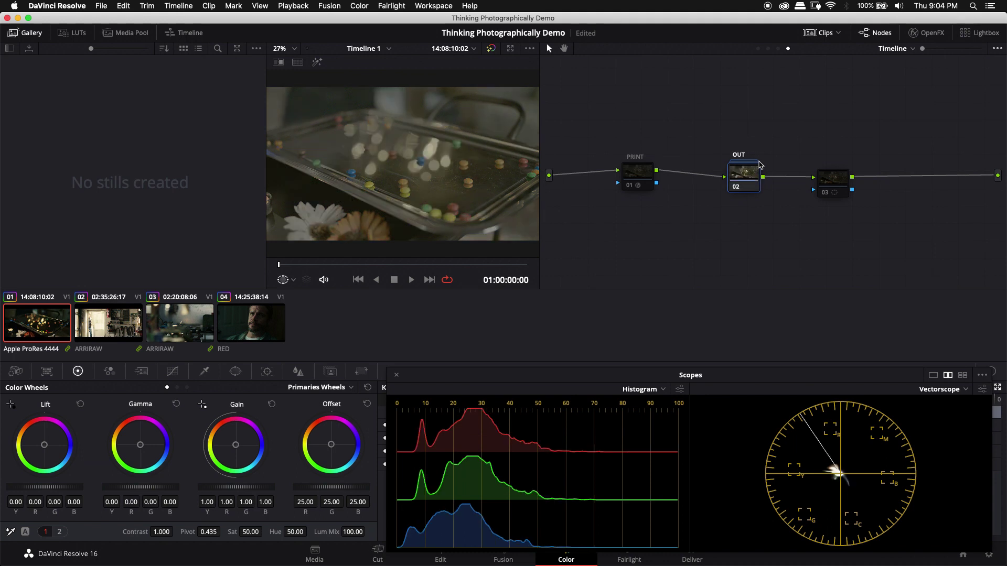
key("ctrl+d")
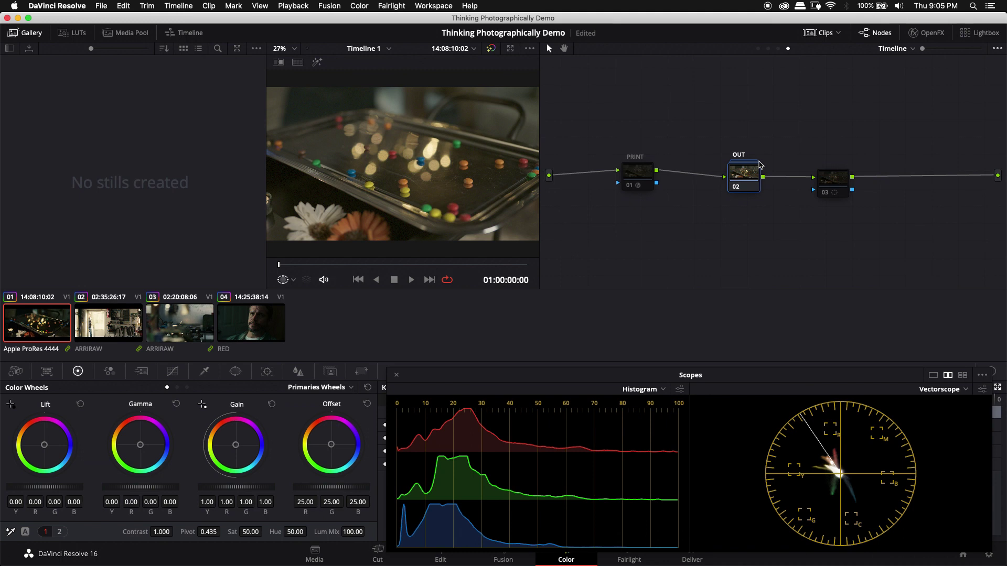
Step: Reposition and enable the PRINT node, and compare its effect on the image full screen
left_click(636, 173)
left_click_drag(640, 179, 640, 169)
left_click(638, 176)
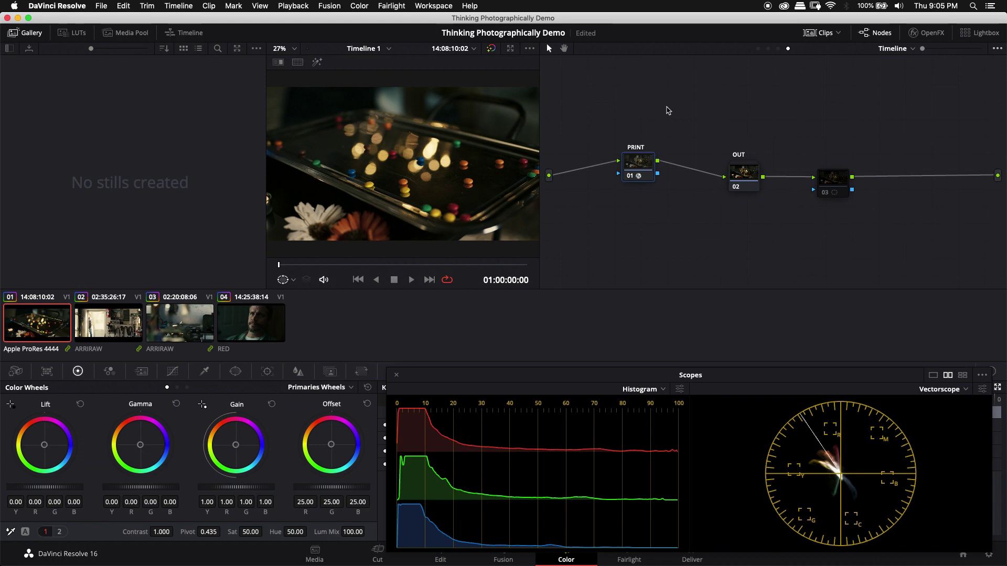
key("super+f")
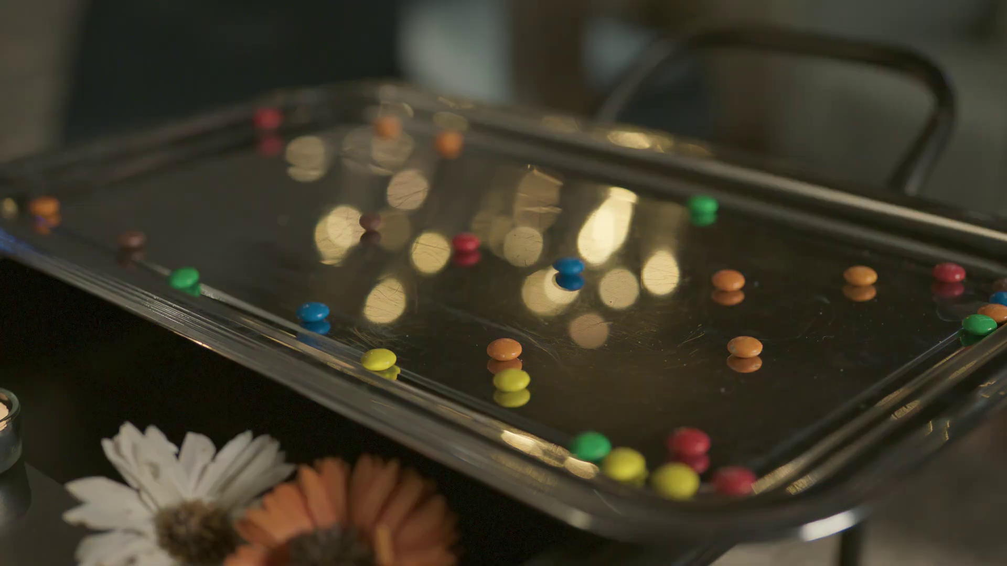
key("Escape")
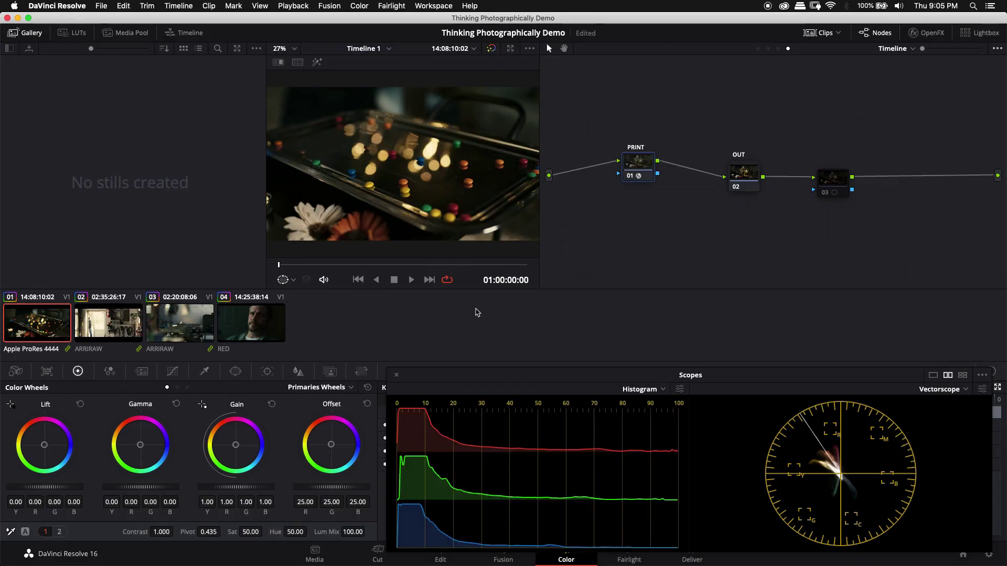
Step: Set the PRINT node's Curve Intensity, Split-Tone Intensity and Cube Intensity all to 0 in its DCTL settings
left_click(932, 33)
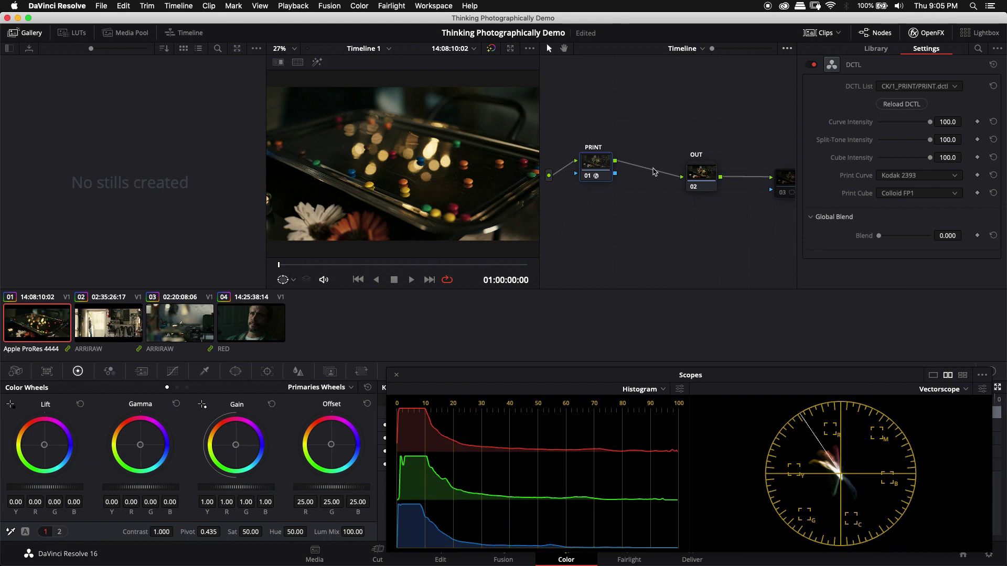
double_click(928, 122)
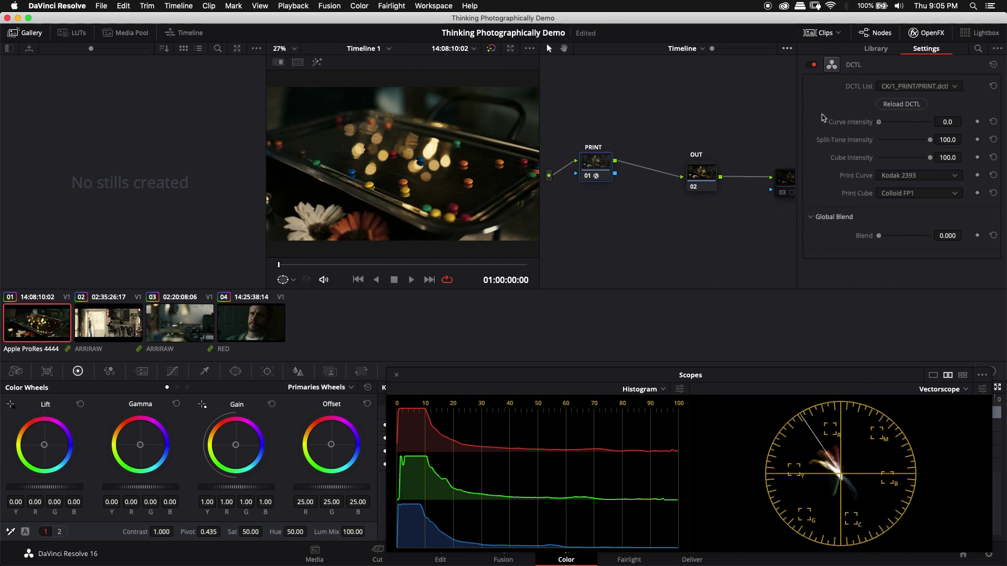
double_click(910, 140)
double_click(913, 159)
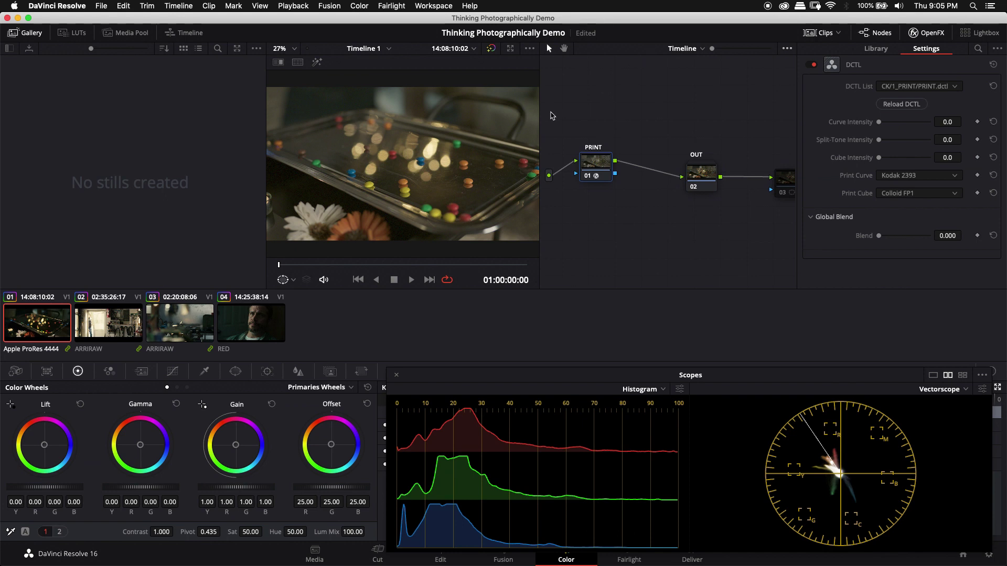
Step: Set the PRINT node's Curve Intensity to 100 and compare the image with the node disabled and enabled
left_click_drag(879, 122, 950, 121)
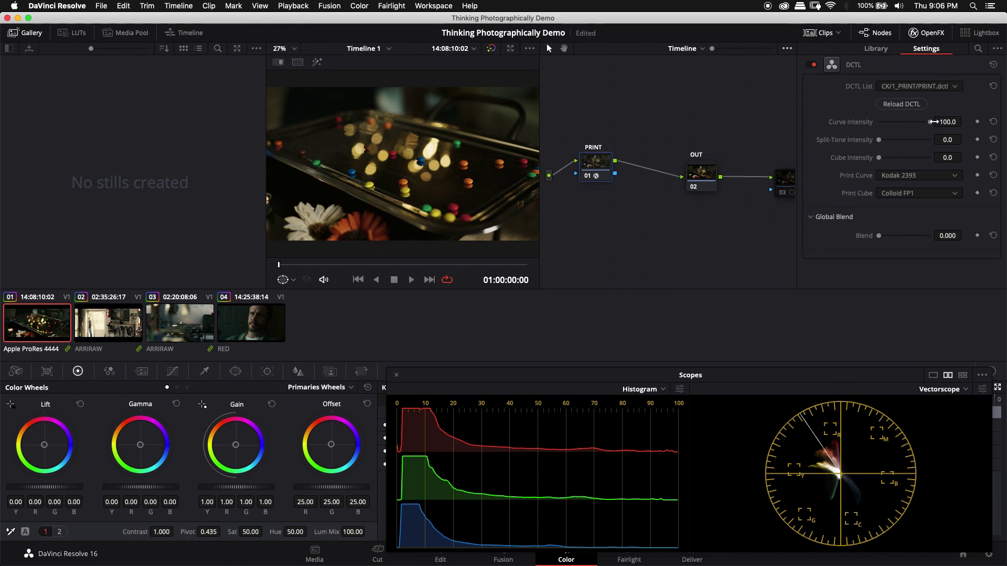
left_click(949, 120)
mouse_move(926, 122)
left_mouse_down()
mouse_move(914, 124)
mouse_move(939, 124)
left_mouse_up()
key("ctrl+d")
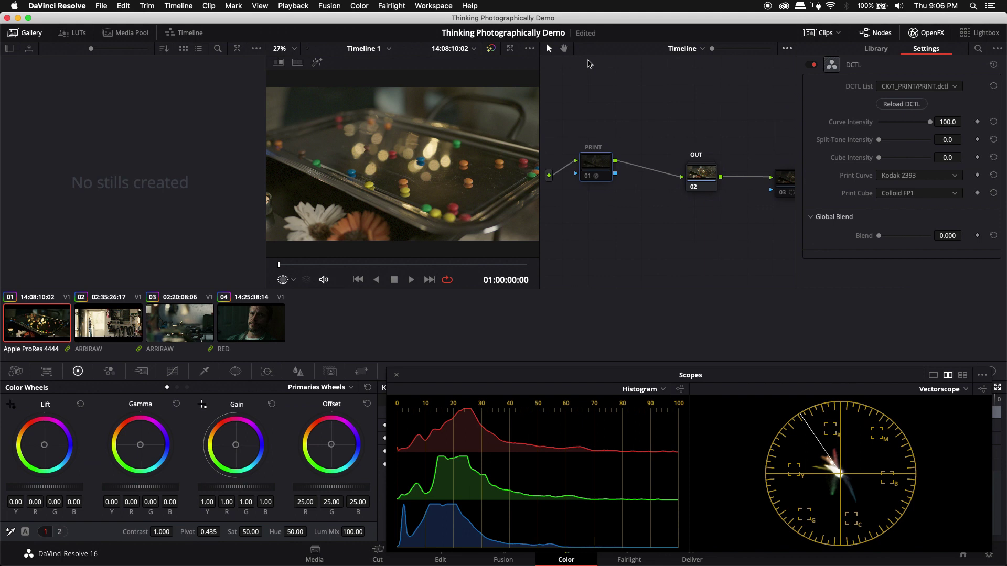
key("ctrl+d")
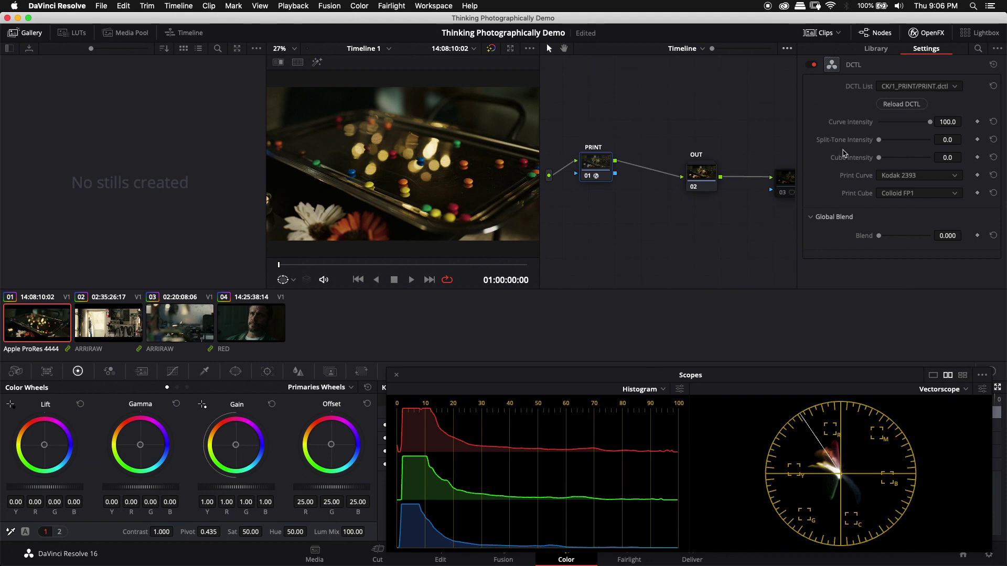
Step: Grab a still of the curve-only look and raise Split-Tone Intensity to 100 for a full-screen comparison
right_click(388, 112)
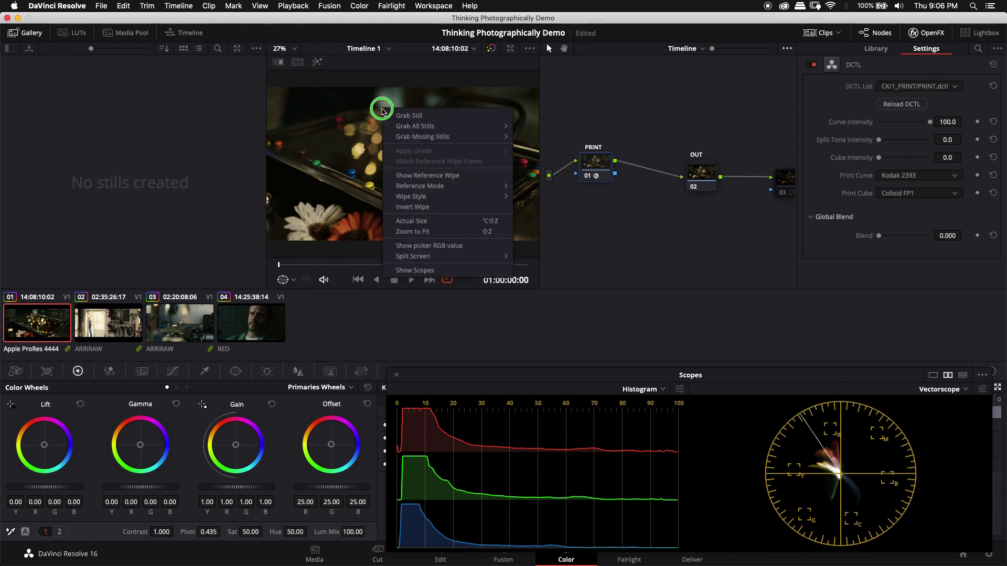
left_click(393, 116)
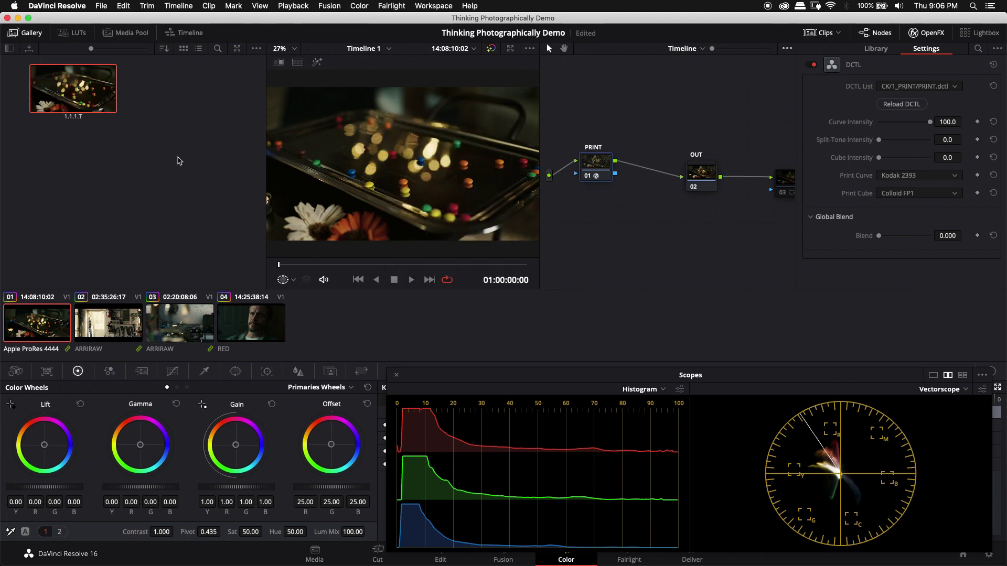
left_click(880, 142)
left_click_drag(880, 141, 952, 140)
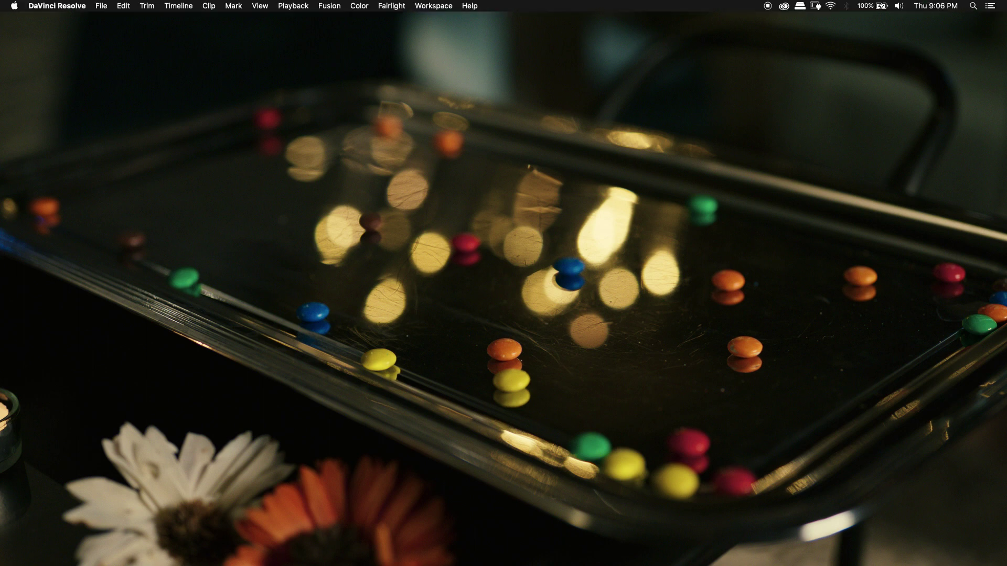
key("Escape")
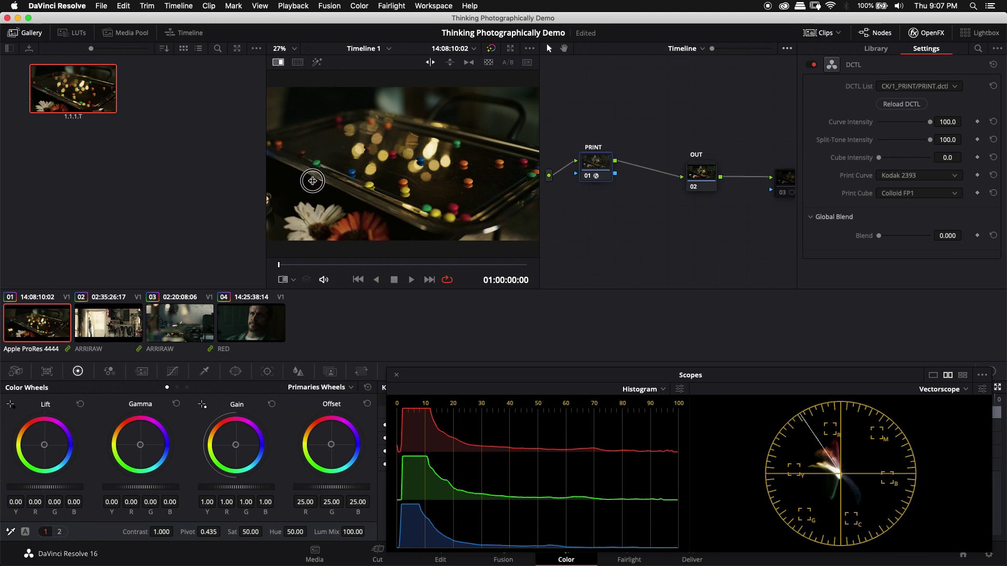
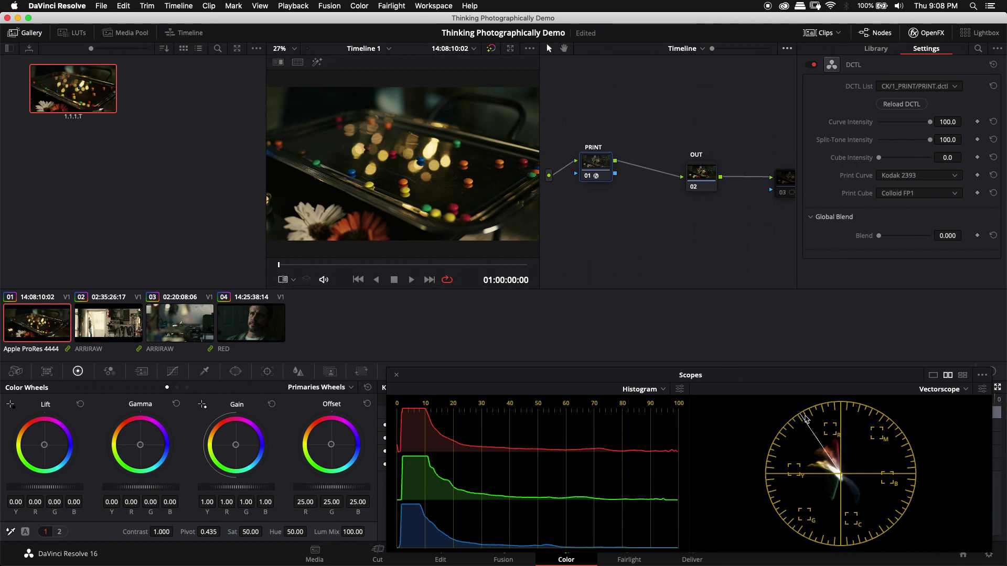
Step: Grab a second still of the look with Cube Intensity kept at 0
left_click_drag(879, 158, 821, 172)
left_click_drag(878, 159, 834, 160)
right_click(468, 138)
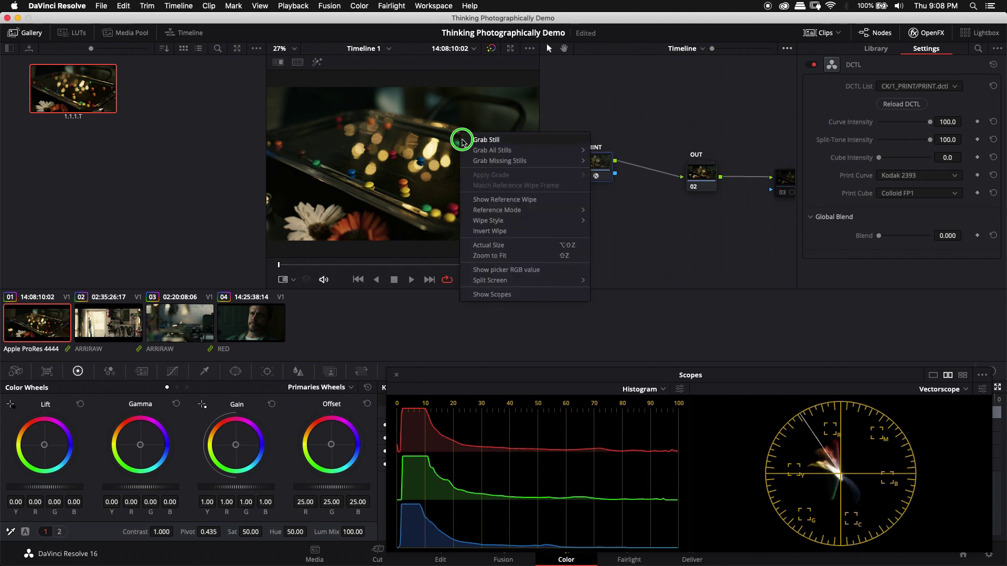
left_click(471, 141)
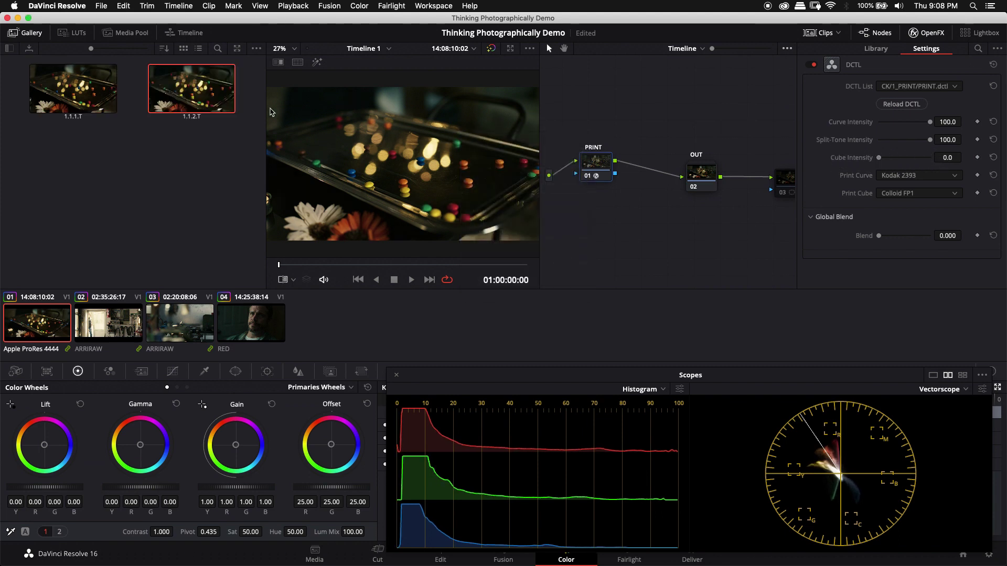
Step: Set Cube Intensity to 100 and wipe the image against the second still to compare them
left_click_drag(886, 160, 948, 159)
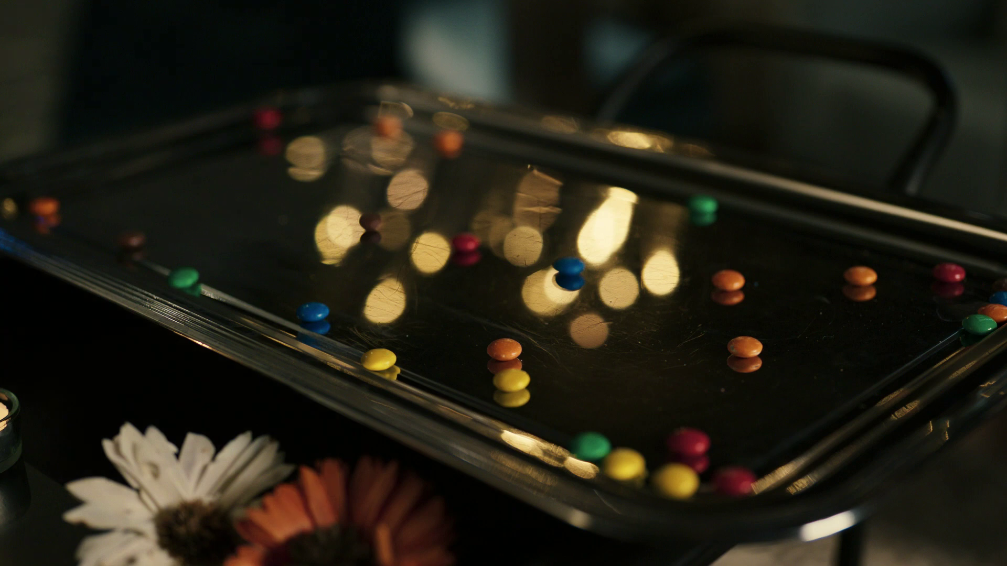
key("Escape")
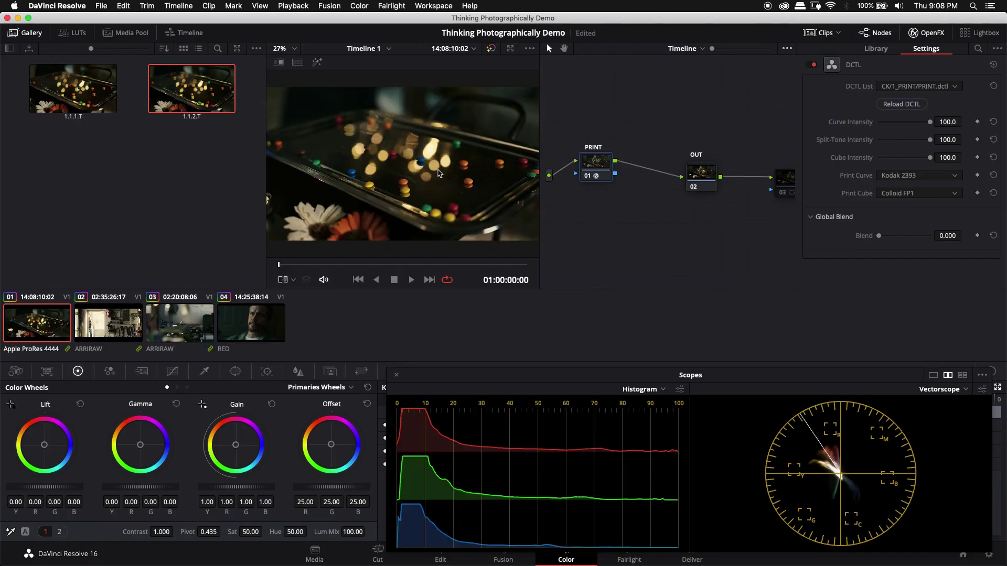
key("super+w")
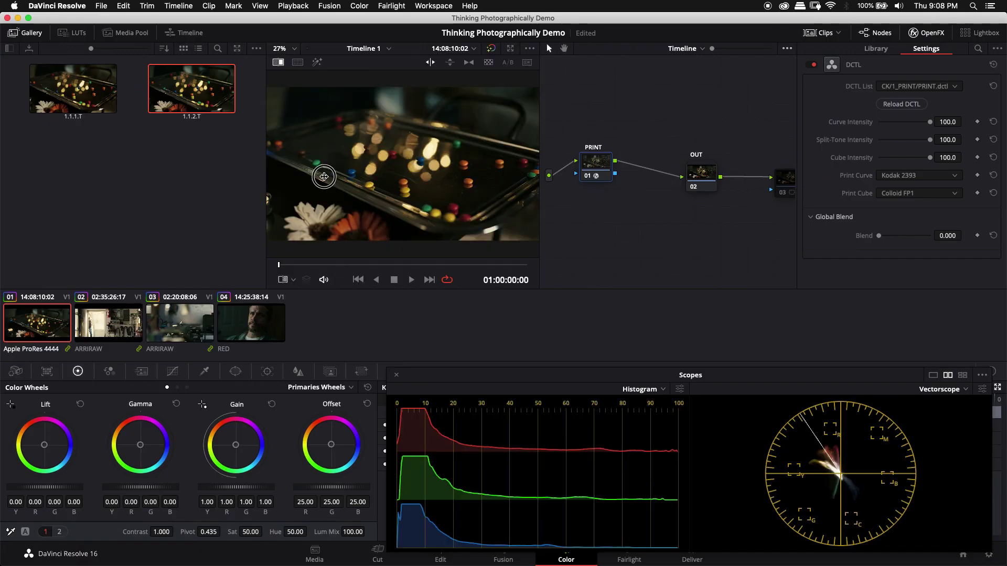
left_click_drag(283, 183, 259, 184)
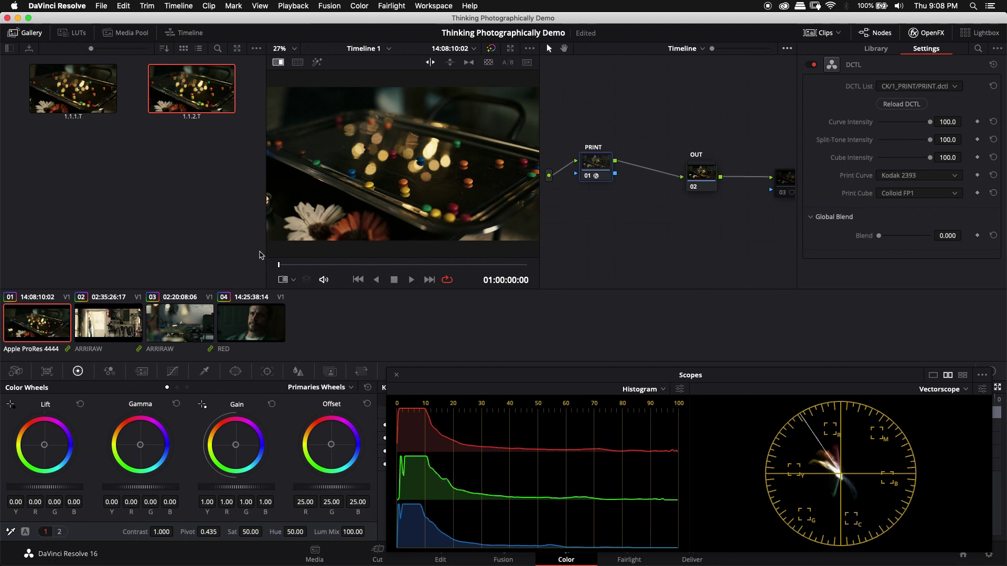
key("super+f")
key("super+f")
Step: Try a Curve Intensity of 0 against the reference wipe, and restore it to 100 with the wipe off
left_click(901, 121)
left_click_drag(901, 122, 878, 122)
left_click_drag(478, 175, 278, 195)
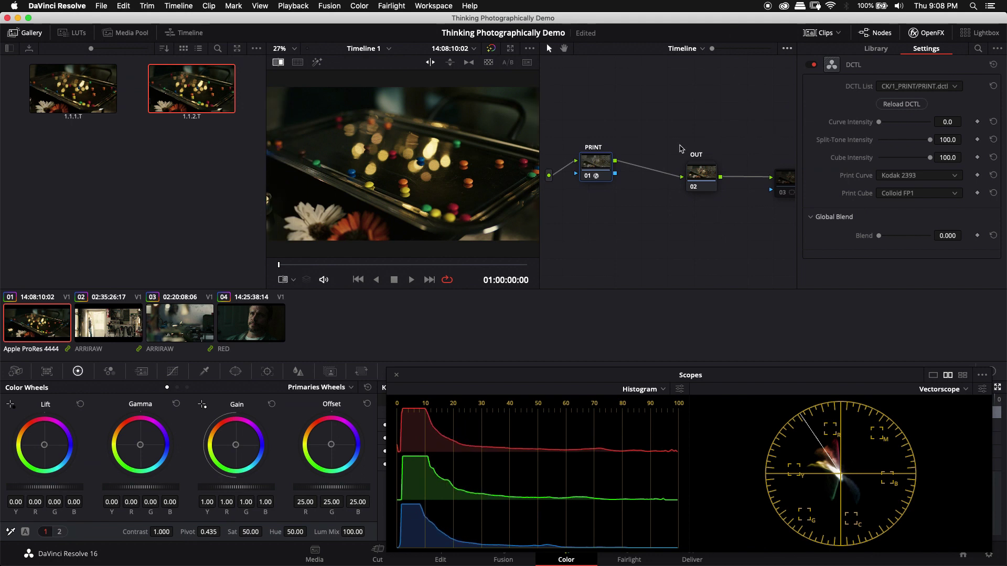
key("super+alt+w")
left_click_drag(879, 122, 965, 131)
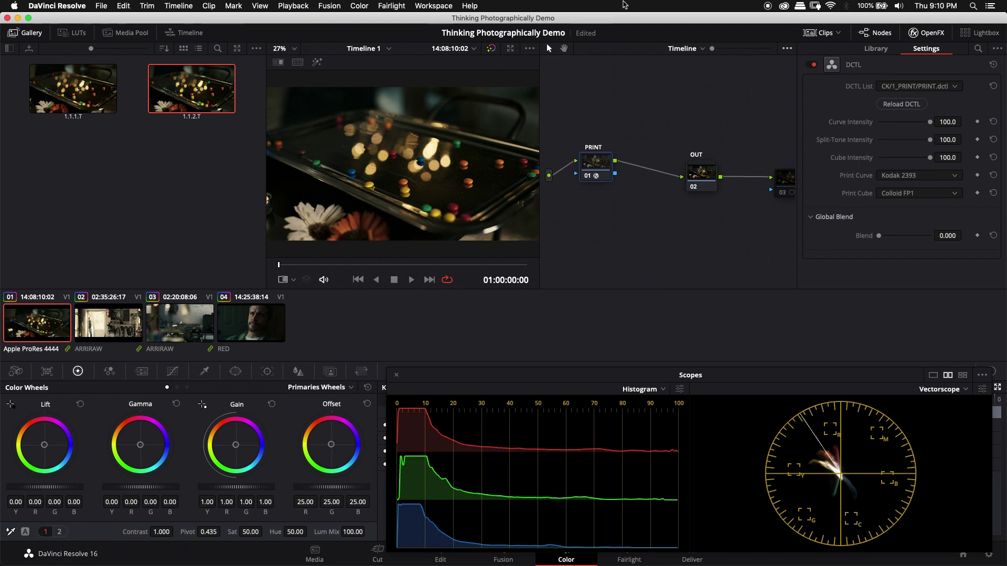
Step: Close the PRINT node's effect settings, tidy the node's position and return to the clip-level node graph
left_click(917, 37)
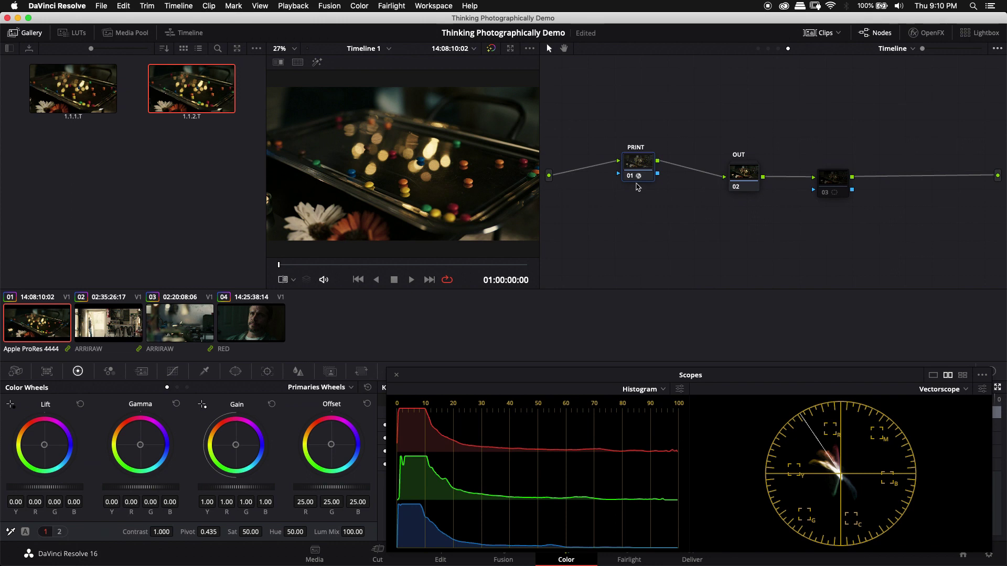
left_click_drag(640, 165, 654, 180)
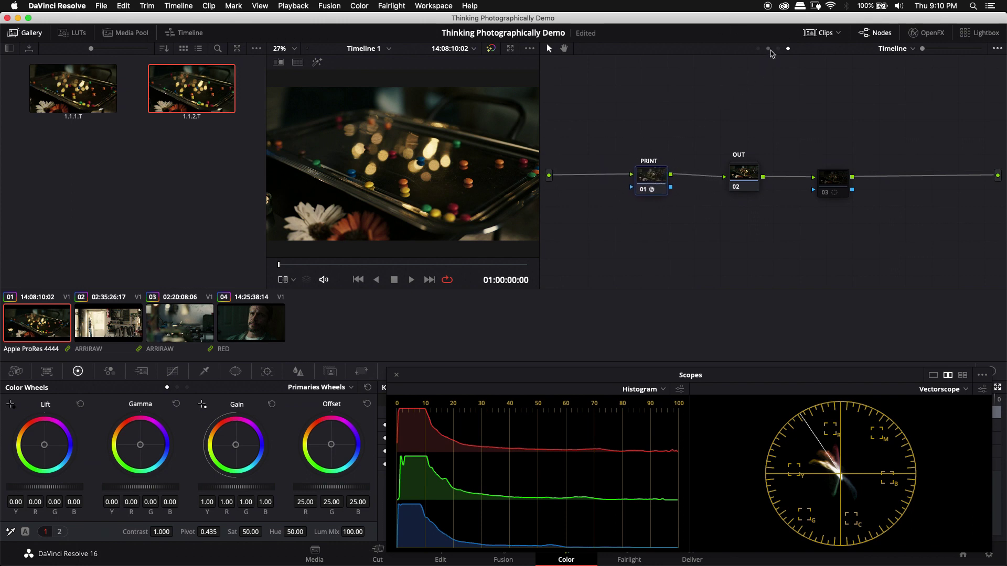
left_click(769, 49)
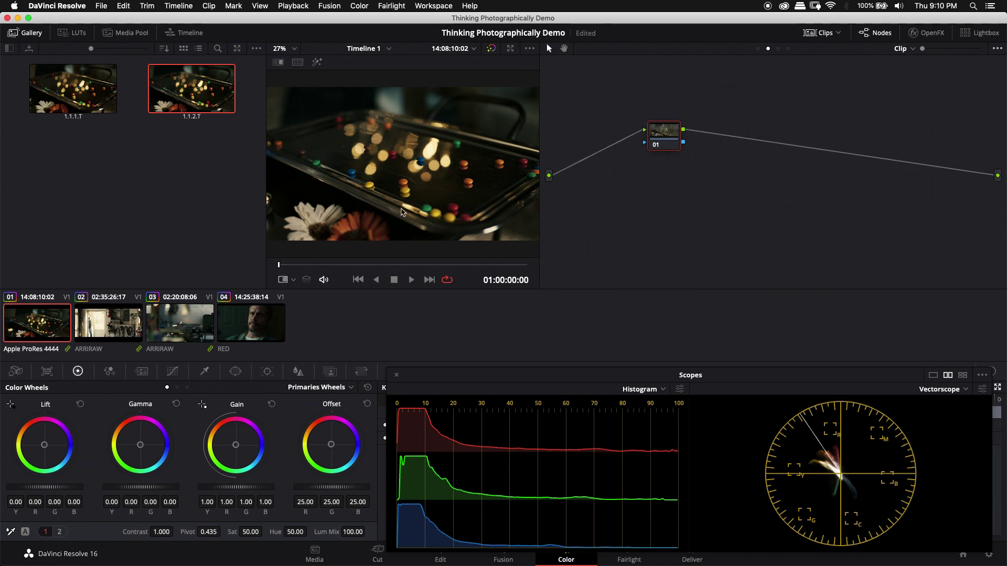
Step: Select clip 02, move its EXPOSURE node up in the graph and view the shot full screen
left_click(109, 324)
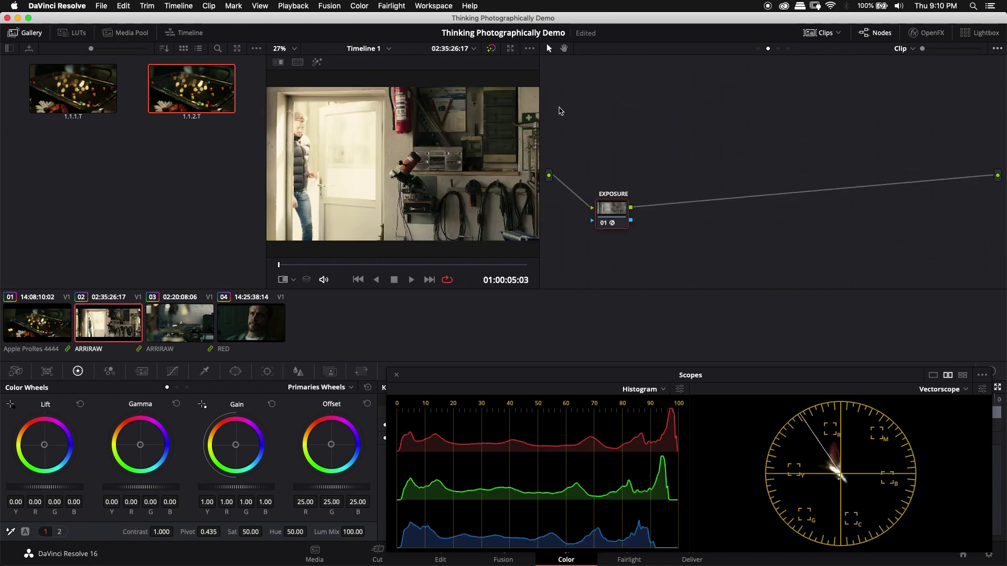
left_click_drag(607, 210, 612, 190)
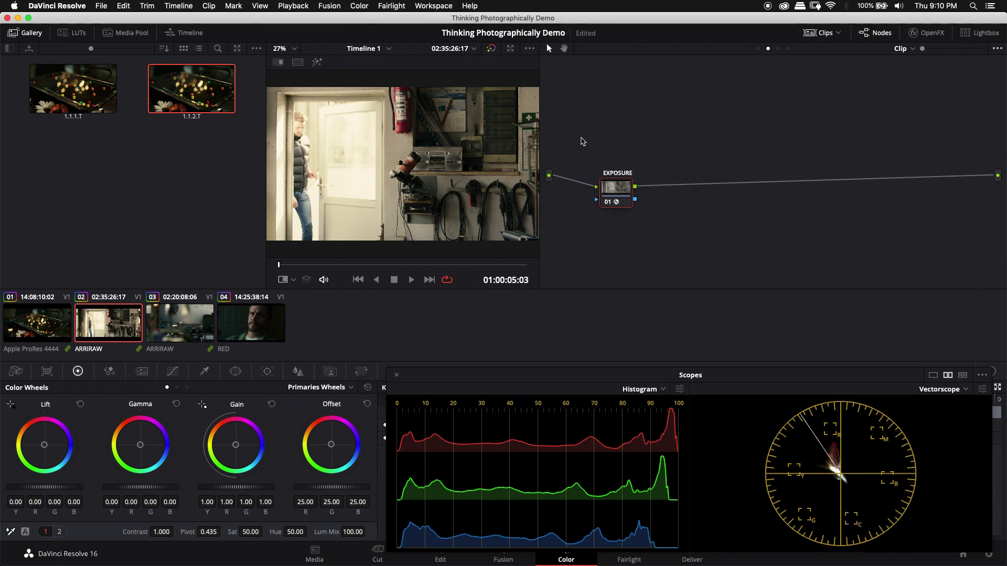
key("super+f")
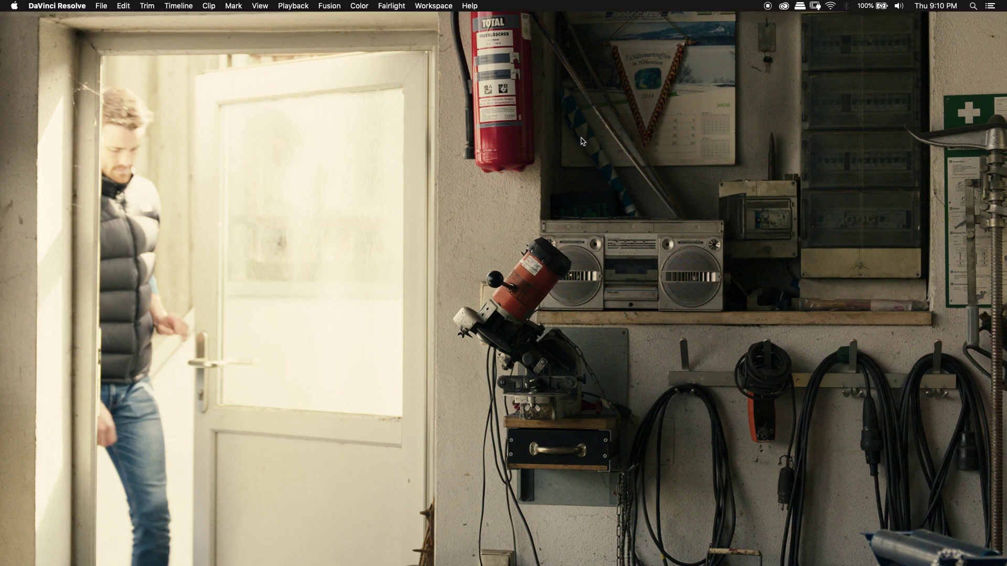
key("super+f")
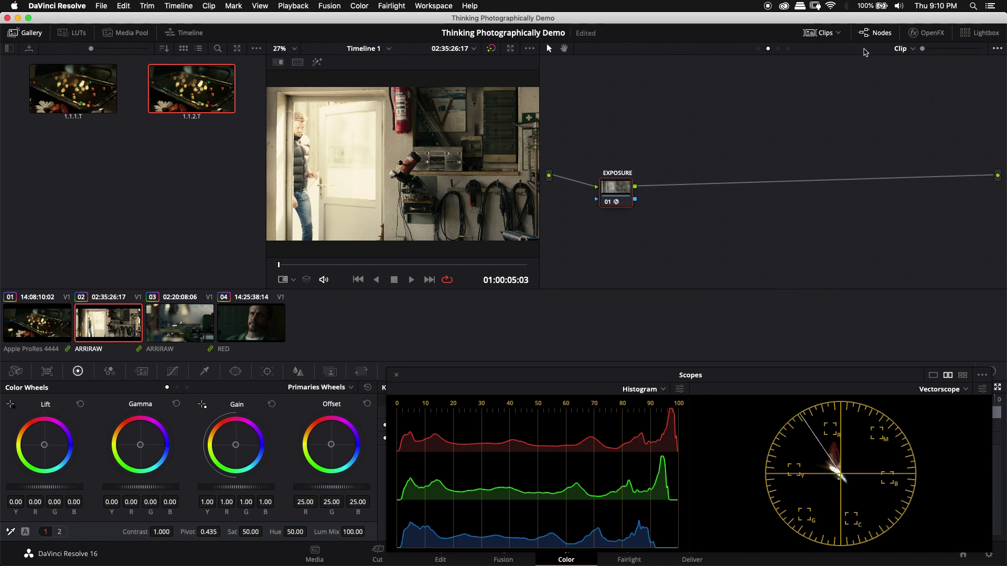
Step: Show the EXPOSURE node's effect settings and move the node to the middle of the clip 02 graph
left_click(913, 34)
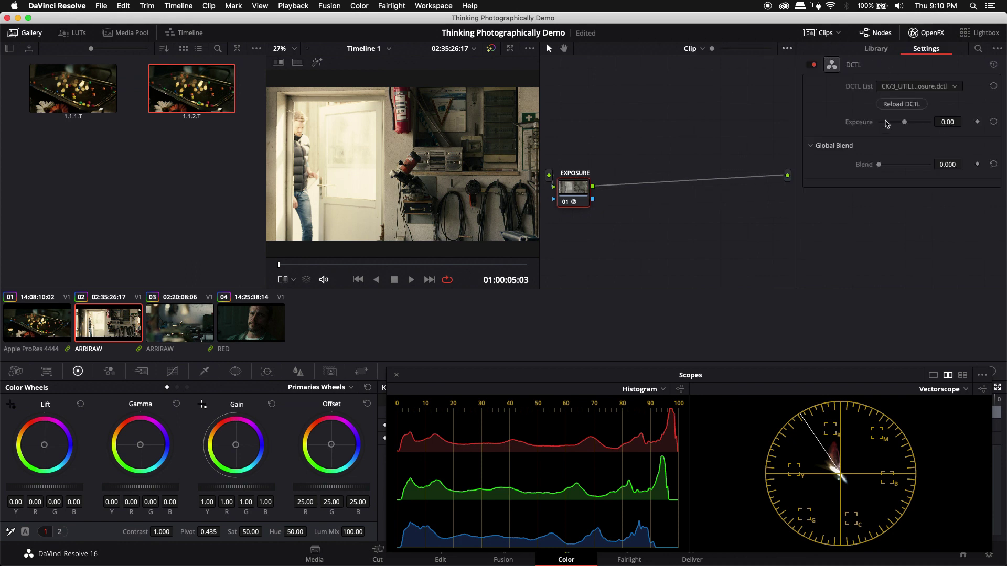
left_click_drag(574, 190, 666, 167)
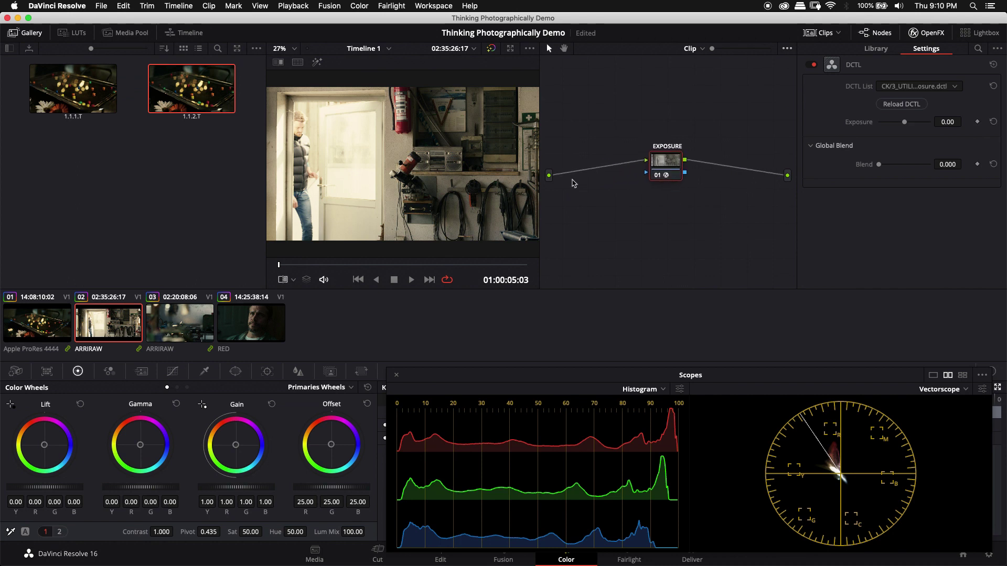
Step: Try lowering Offset to about 20.70 on a new serial node before EXPOSURE, and delete that node
key("shift+s")
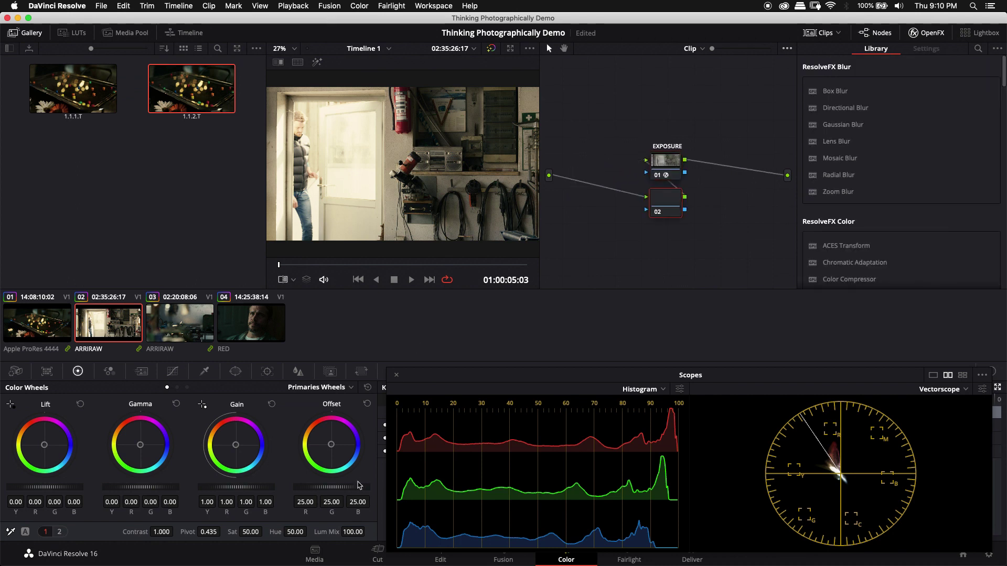
left_click_drag(342, 489, 273, 475)
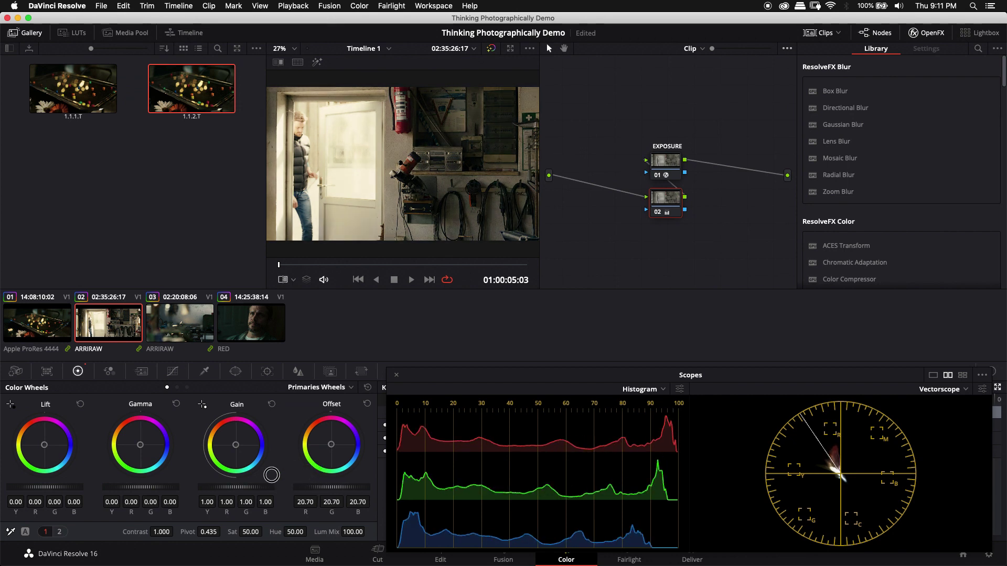
key("Delete")
Step: Set the EXPOSURE node's Exposure to -1.00 and review clip 02 full screen
left_click(664, 172)
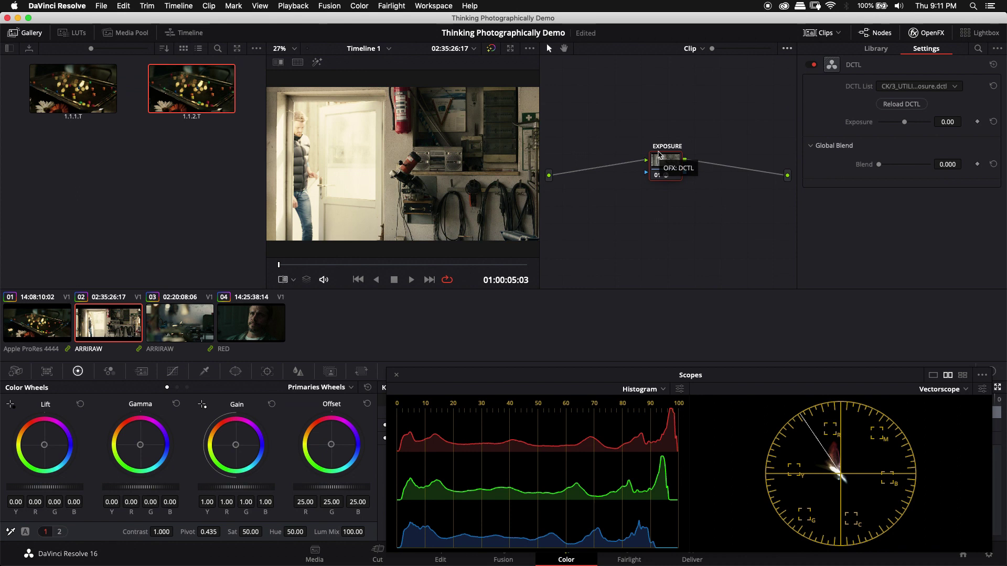
double_click(948, 122)
type("0.01")
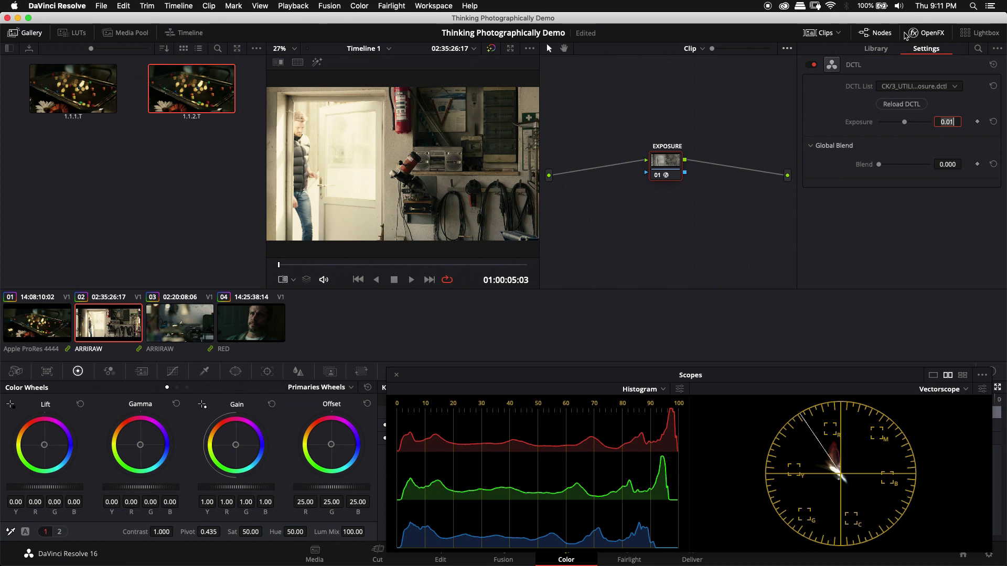
key("BackSpace")
key("BackSpace")
key("BackSpace")
key("BackSpace")
type("-1")
key("Return")
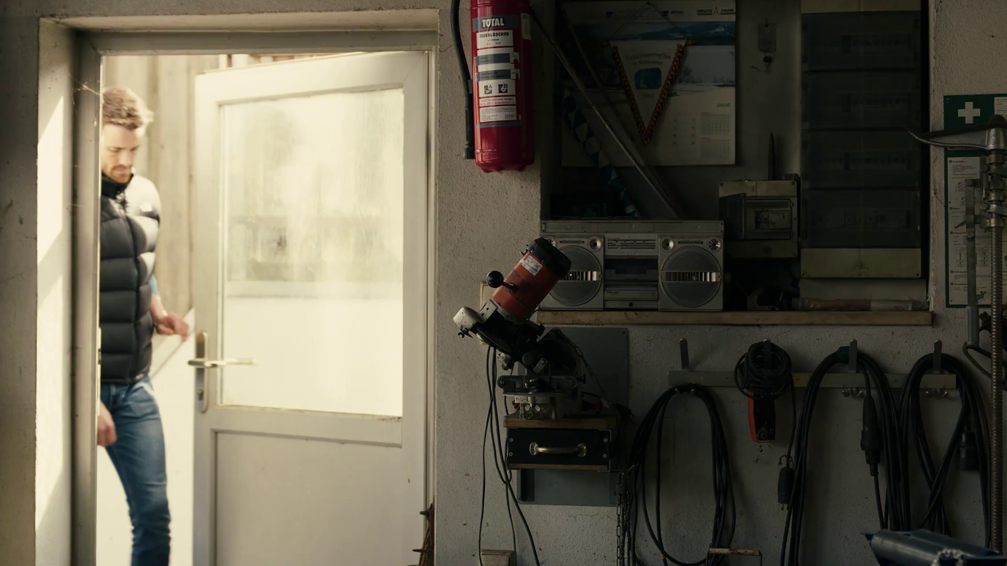
key("Escape")
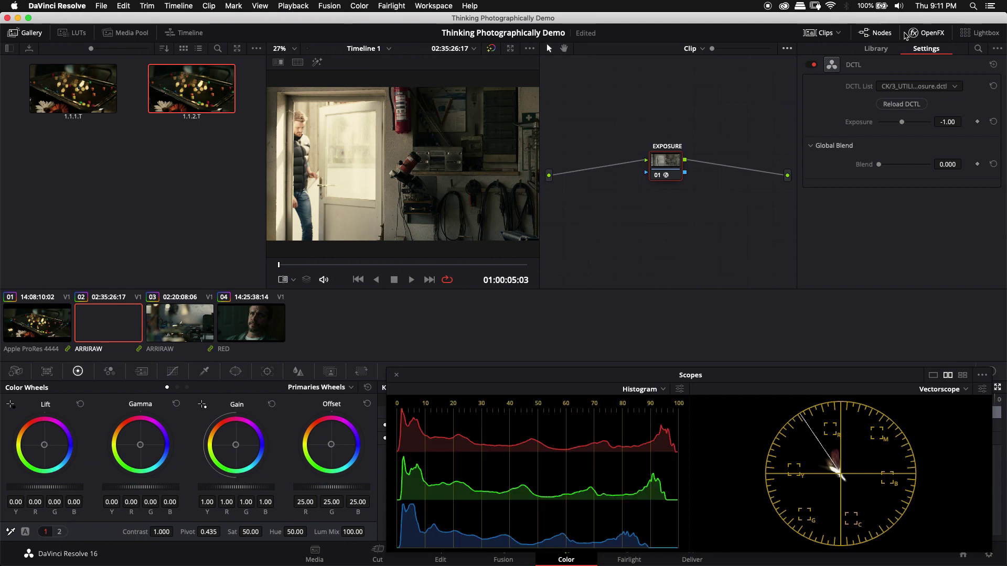
Step: Select clip 03 with its KELVIN effect settings shown and reposition the KELVIN node near the middle of the graph
left_click(190, 330)
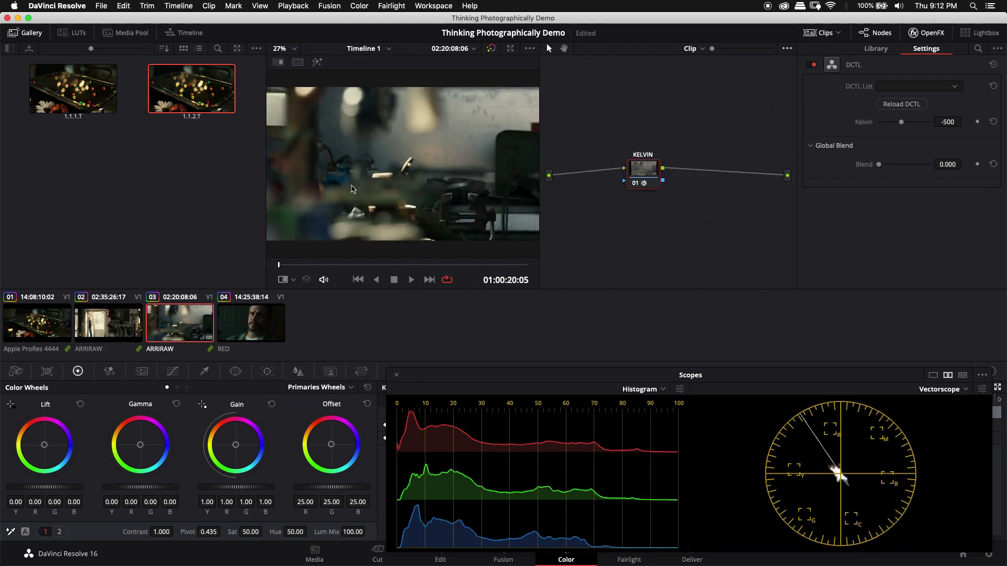
left_click(915, 34)
left_click(926, 33)
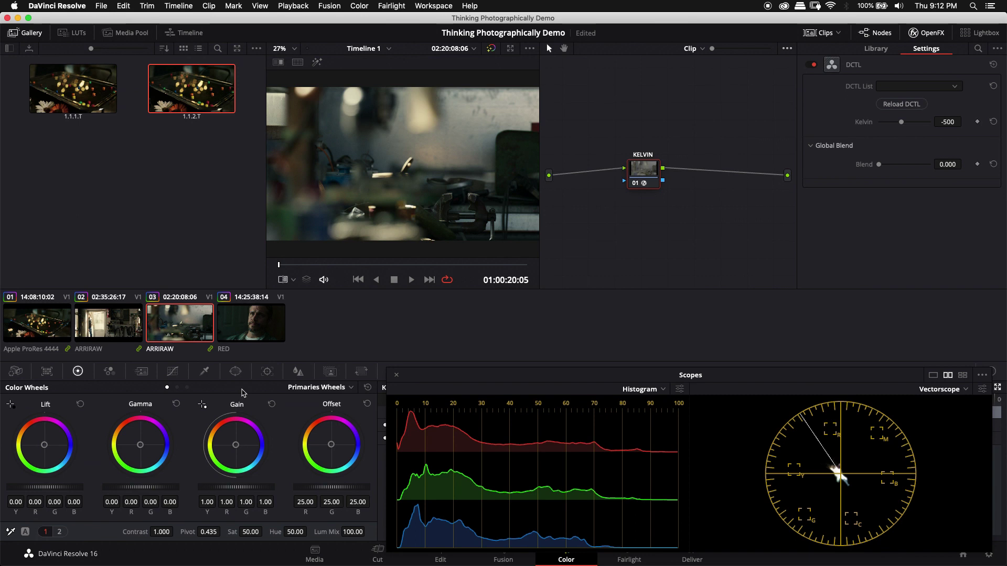
left_click_drag(639, 161, 678, 165)
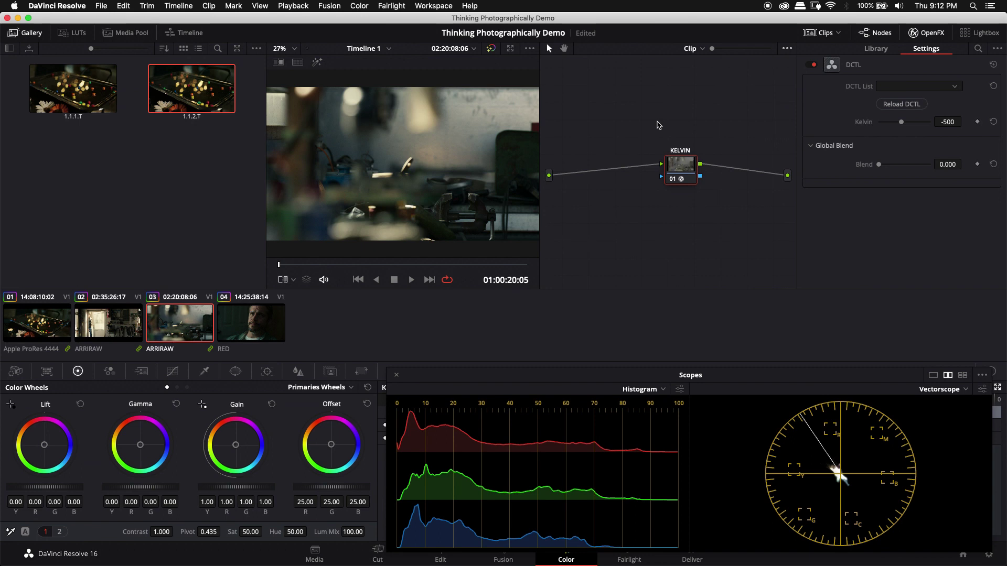
left_click_drag(675, 160, 658, 161)
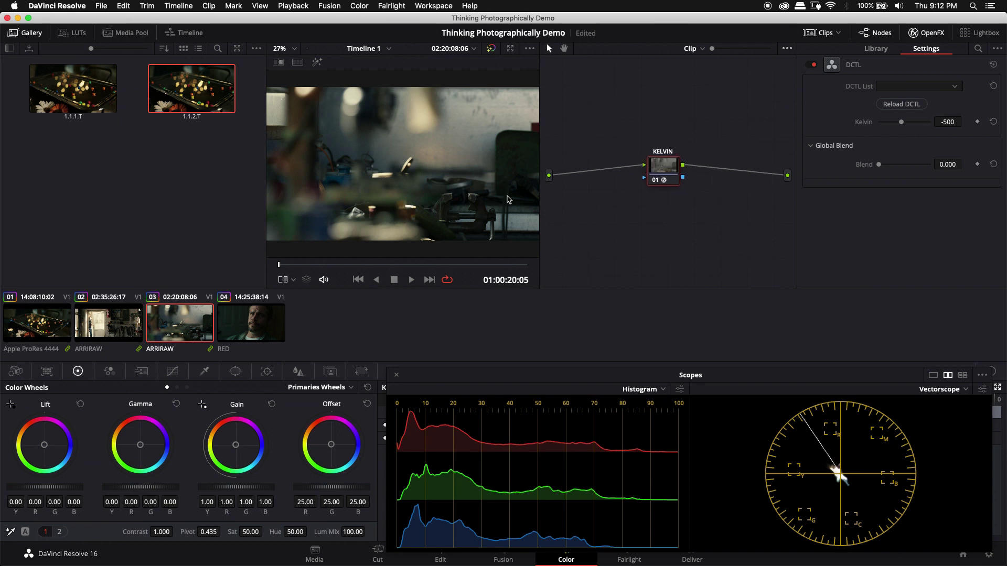
Step: Move to a frame near the middle of clip 03 and examine its color temperature full screen
left_click(376, 265)
left_click(388, 265)
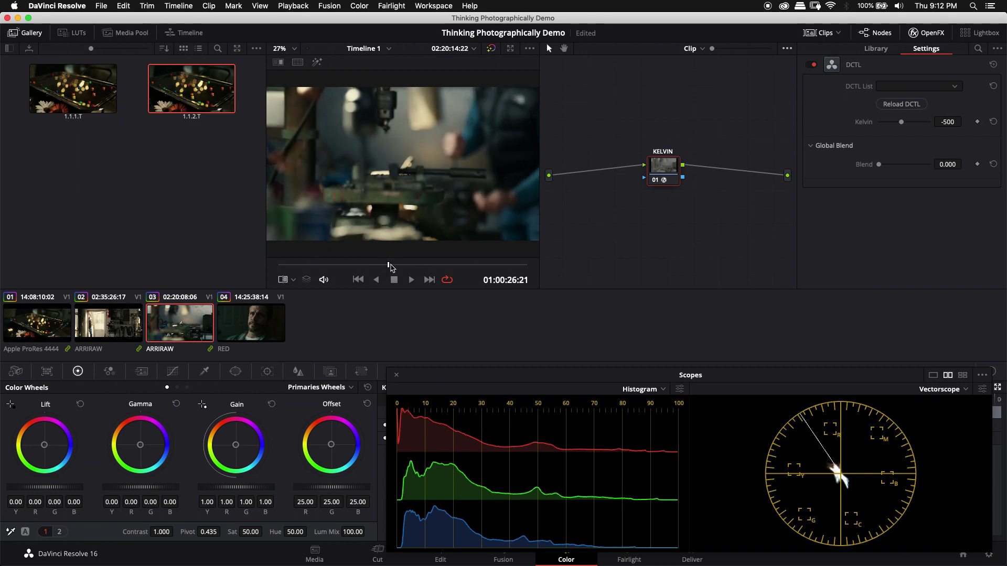
key("super+f")
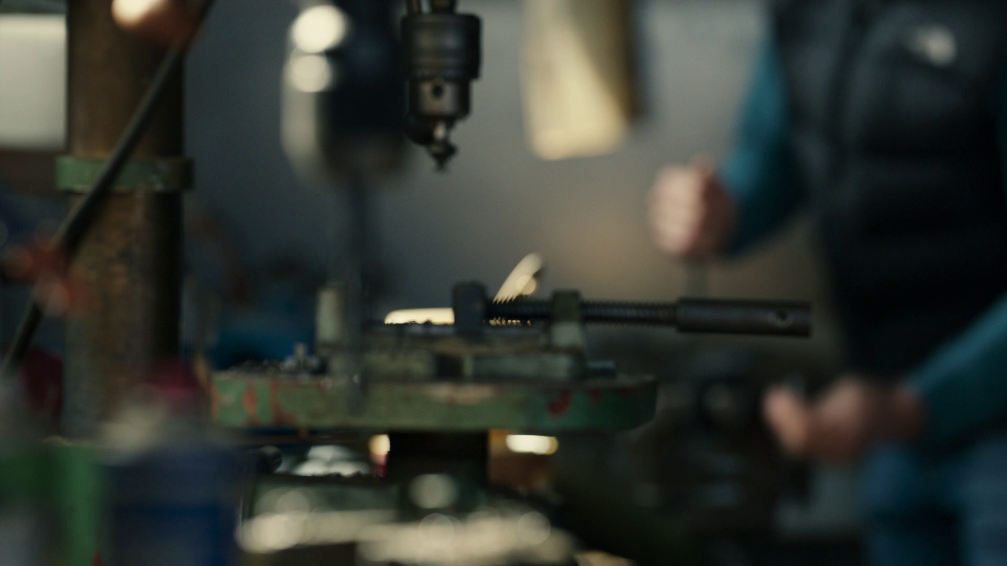
key("Escape")
key("Escape")
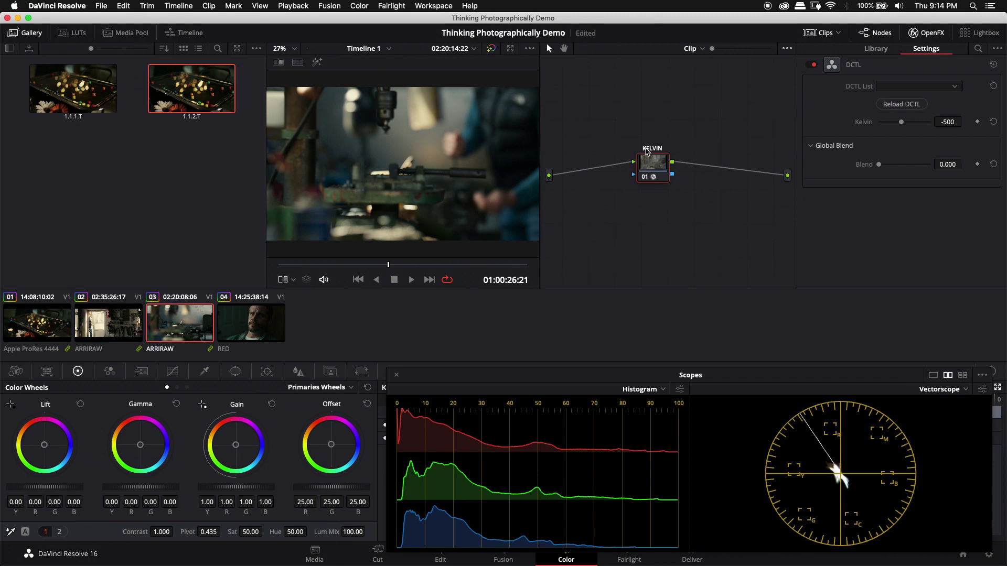
key("super+f")
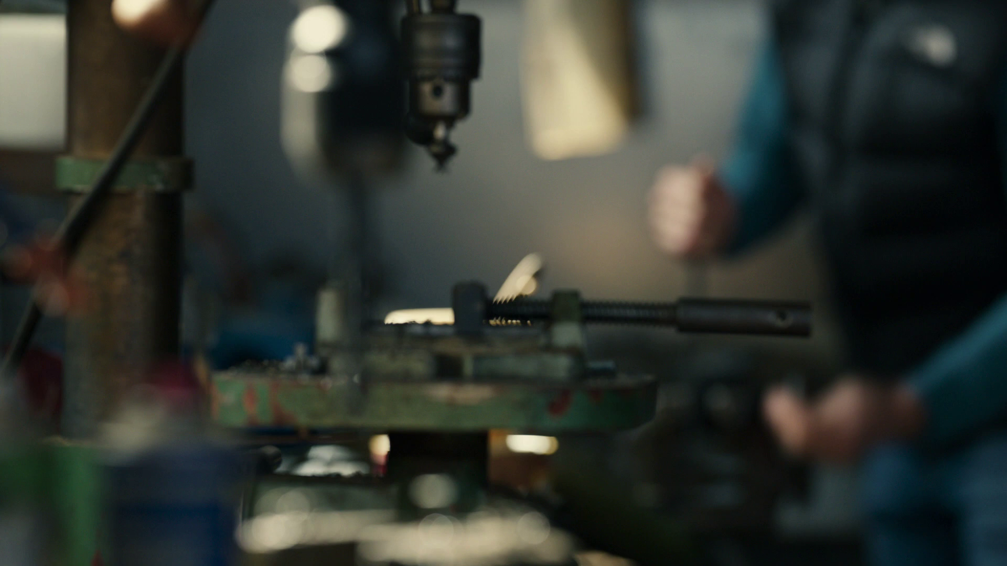
key("Escape")
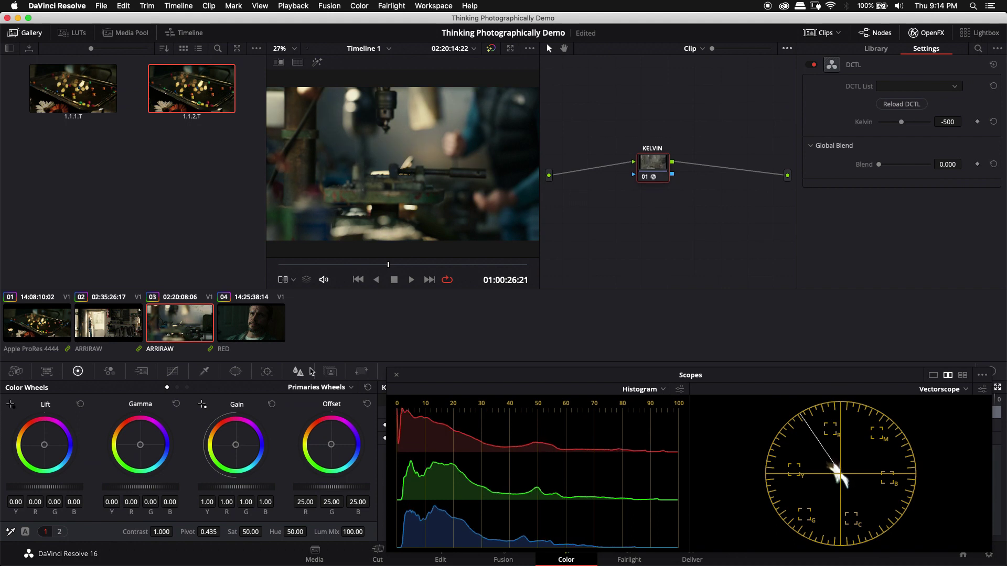
Step: Select clip 04, hide the effects library and add a new node after BAL, placed below the node chain
left_click(273, 320)
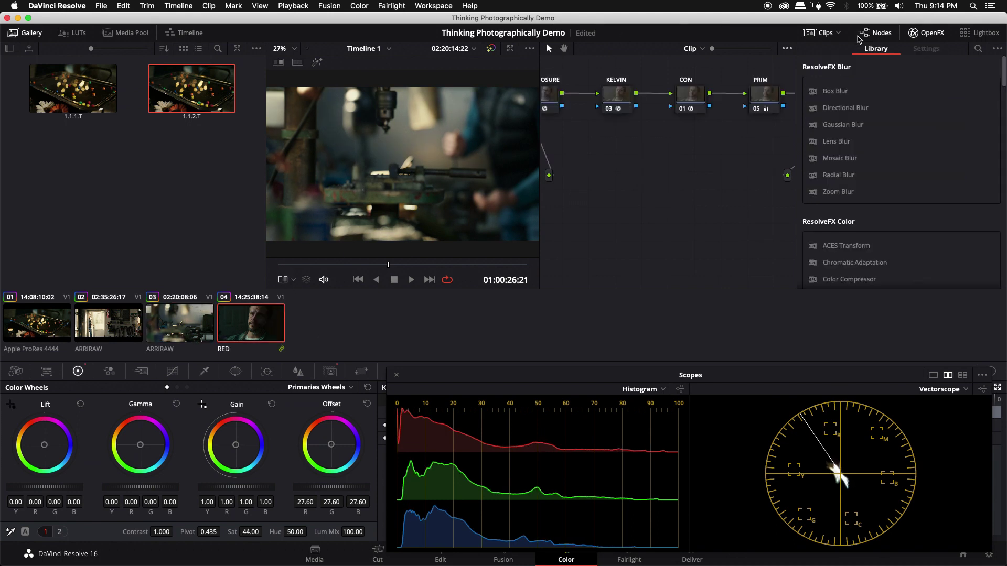
left_click(924, 32)
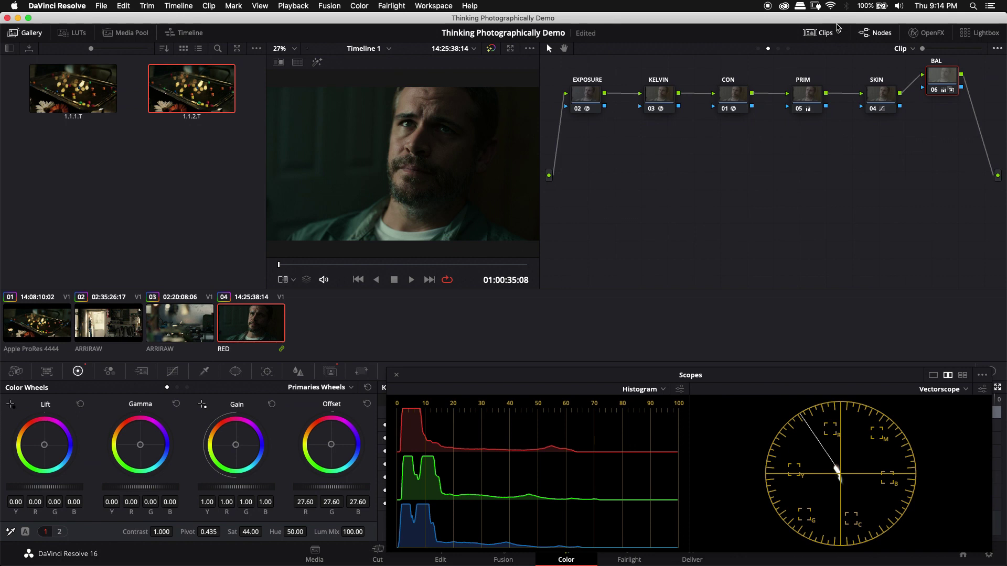
key("alt+o")
left_click_drag(577, 137, 603, 224)
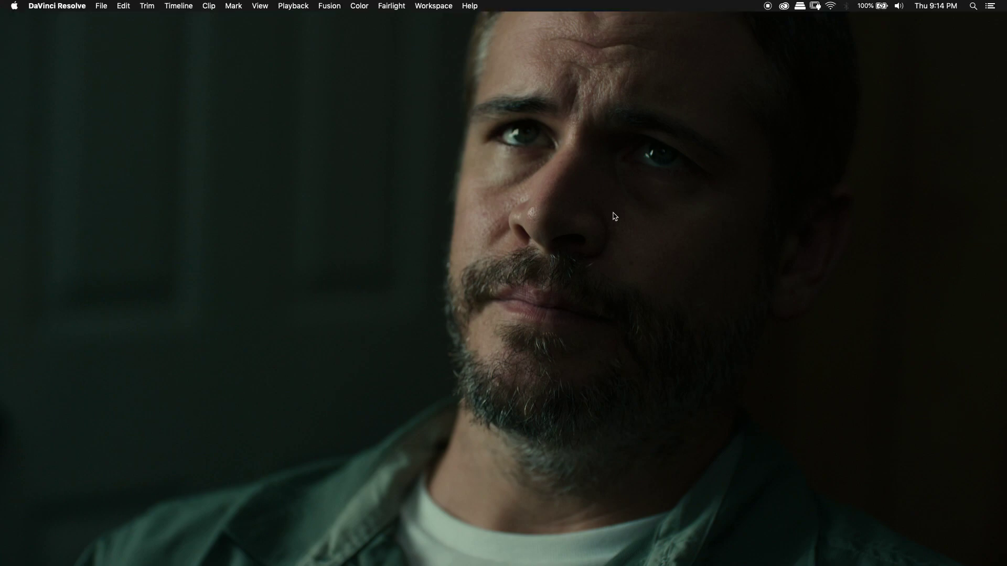
key("Escape")
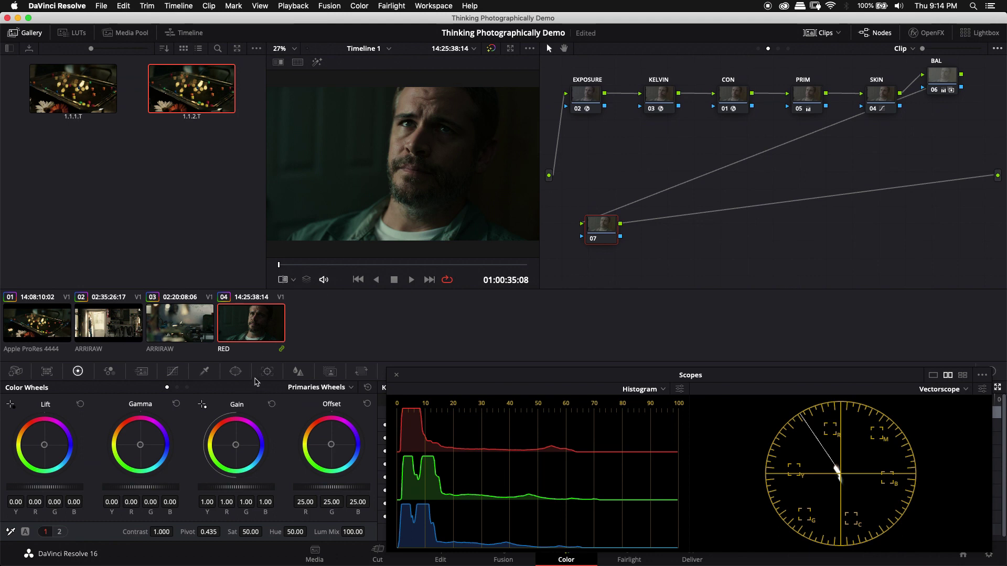
Step: Add another node with a circular window, stretch it to an Aspect of 0.00 and shift it onto the face's shadow side
left_click(235, 371)
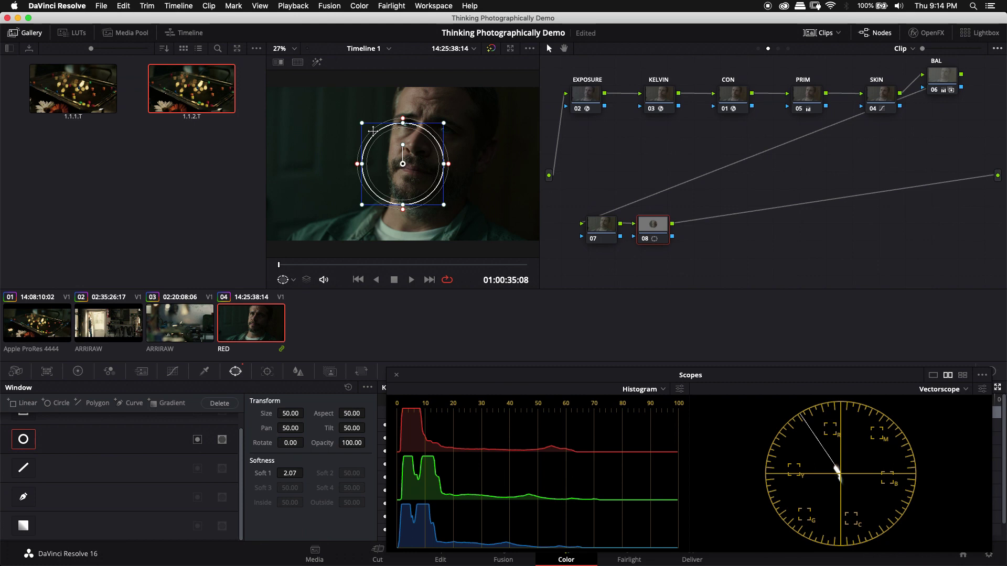
mouse_move(346, 430)
left_mouse_down()
mouse_move(342, 437)
mouse_move(344, 419)
left_mouse_up()
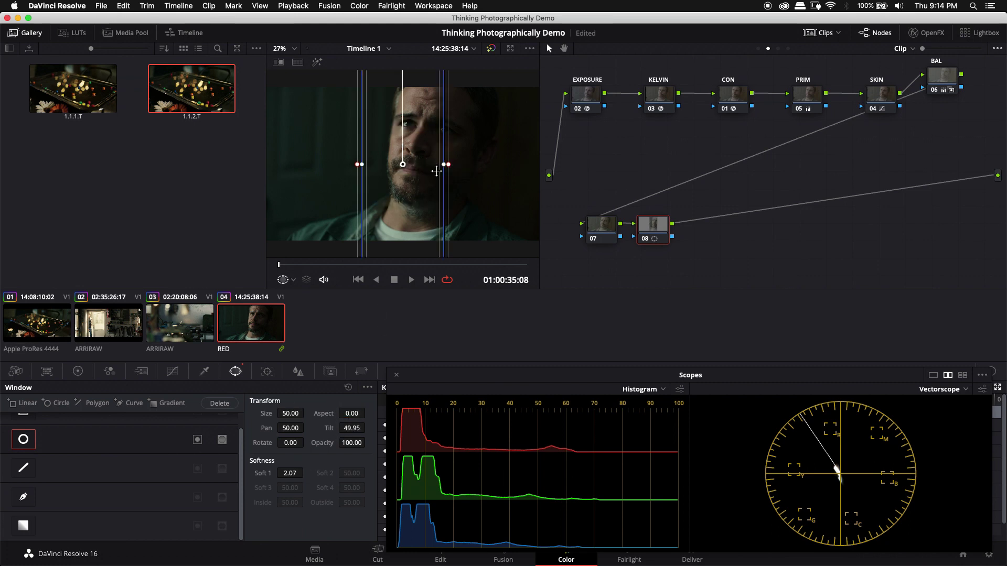
left_click_drag(403, 164, 455, 172)
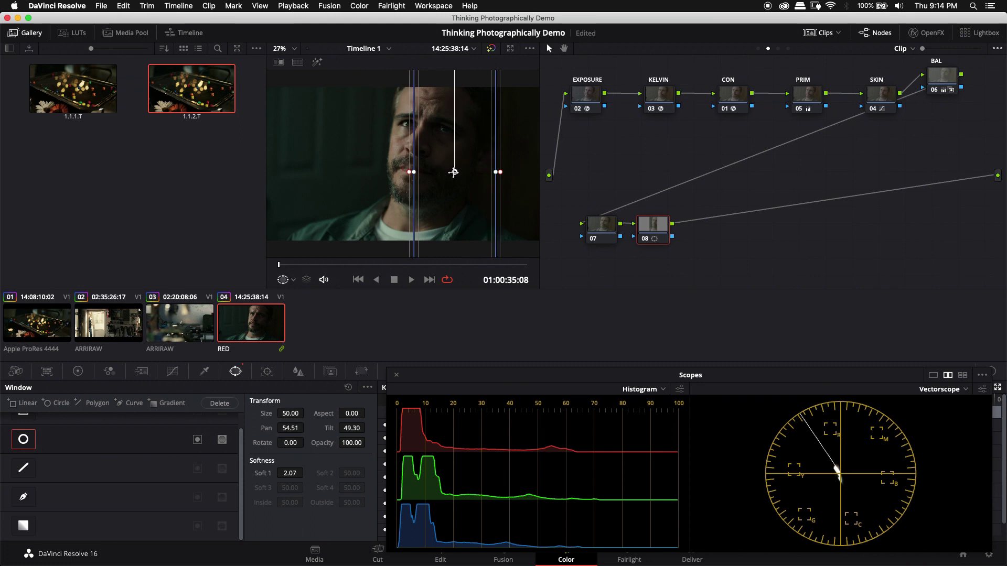
scroll(399, 162, "down", 2)
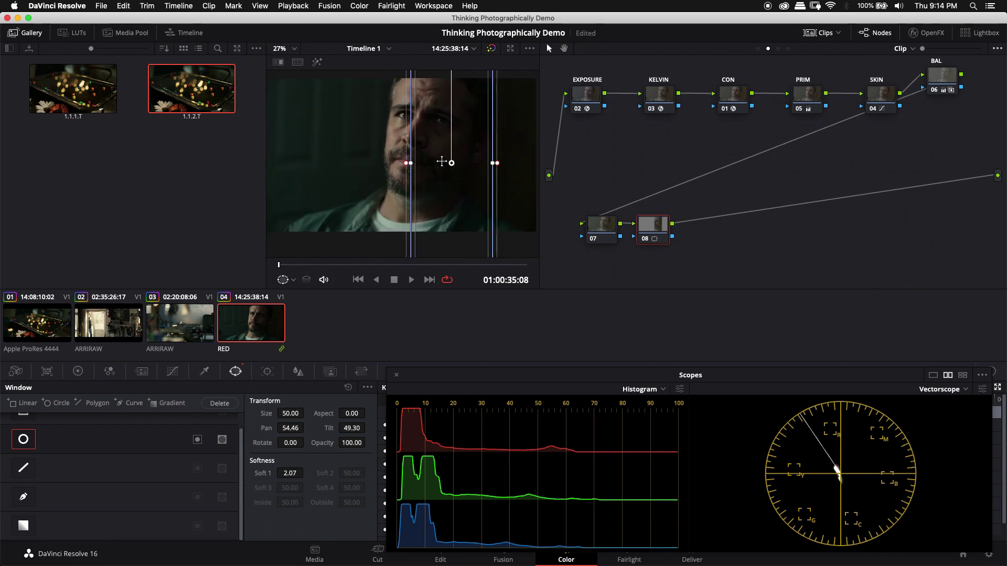
Step: Refine the window over the shadow side with Size about 65.06, Pan about 58.43, Rotate 11.10 and Soft 1 about 5.31
left_click_drag(290, 443, 365, 408)
left_click_drag(494, 172, 576, 193)
mouse_move(479, 180)
left_mouse_down()
mouse_move(495, 193)
mouse_move(467, 179)
left_mouse_up()
scroll(495, 193, "down", 2)
left_click_drag(390, 159, 385, 159)
left_click_drag(449, 168, 455, 168)
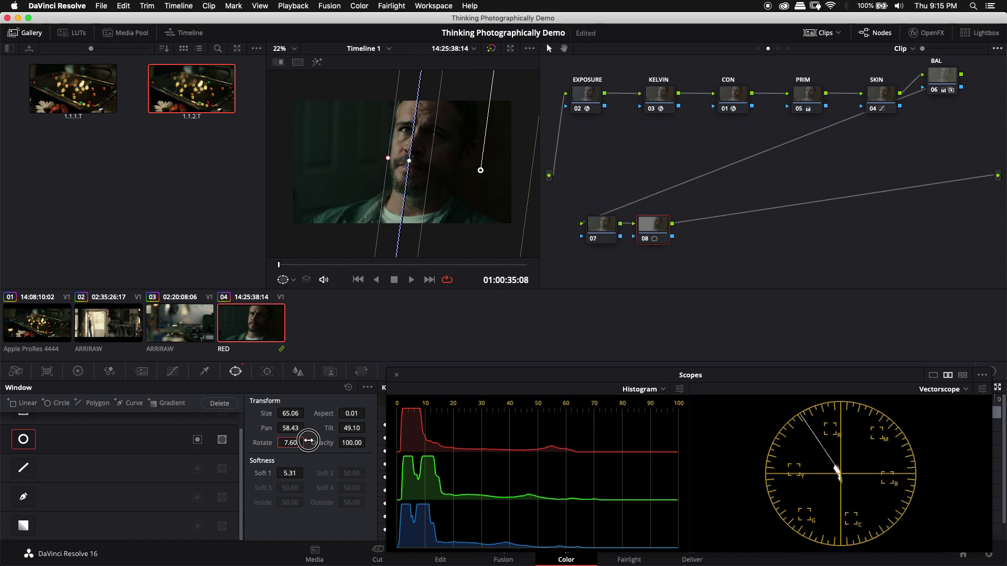
left_click_drag(292, 442, 339, 436)
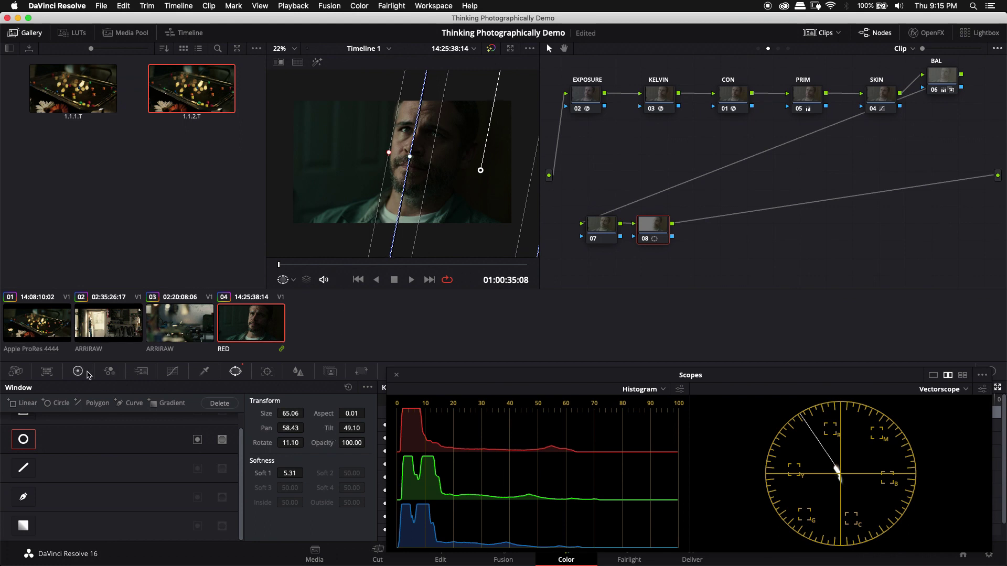
Step: Lower the Offset inside the window to about 20.65 and review clip 04 full screen
left_click(77, 371)
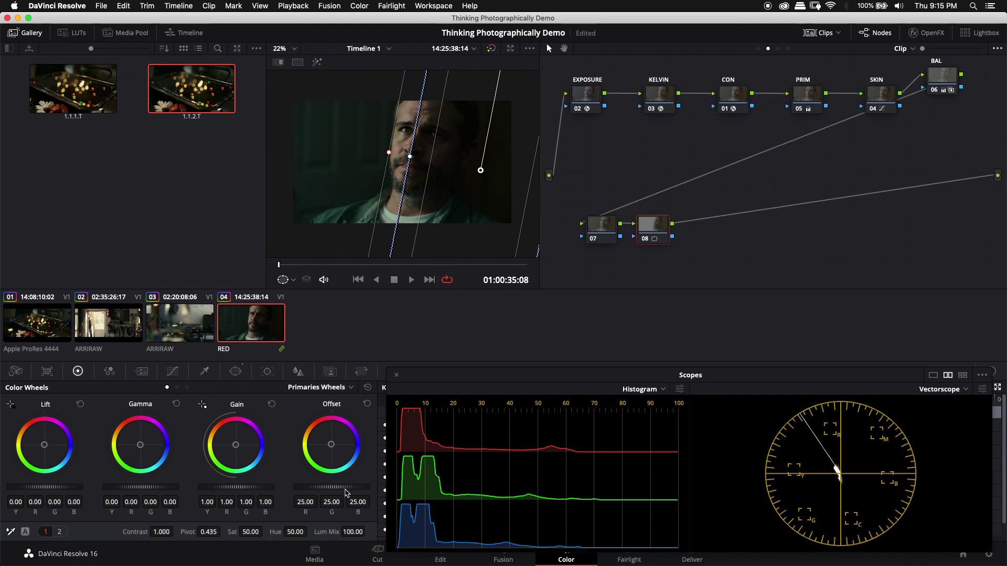
left_click_drag(346, 490, 237, 501)
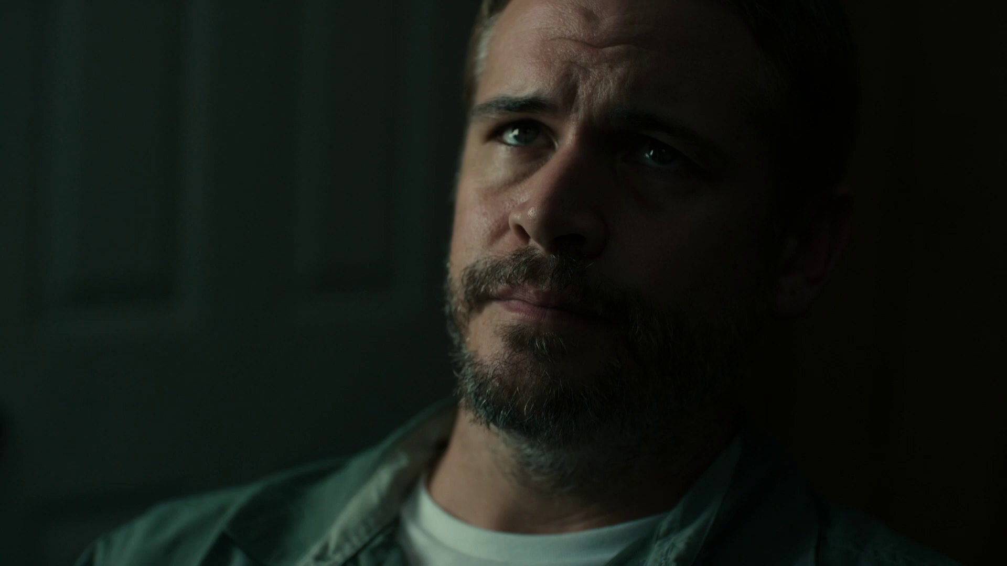
key("Escape")
key("Escape")
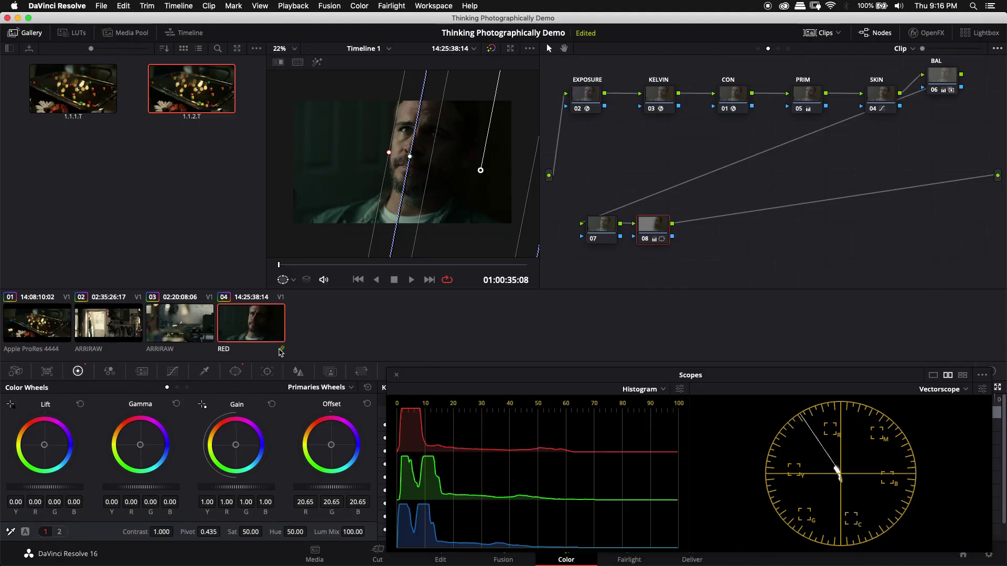